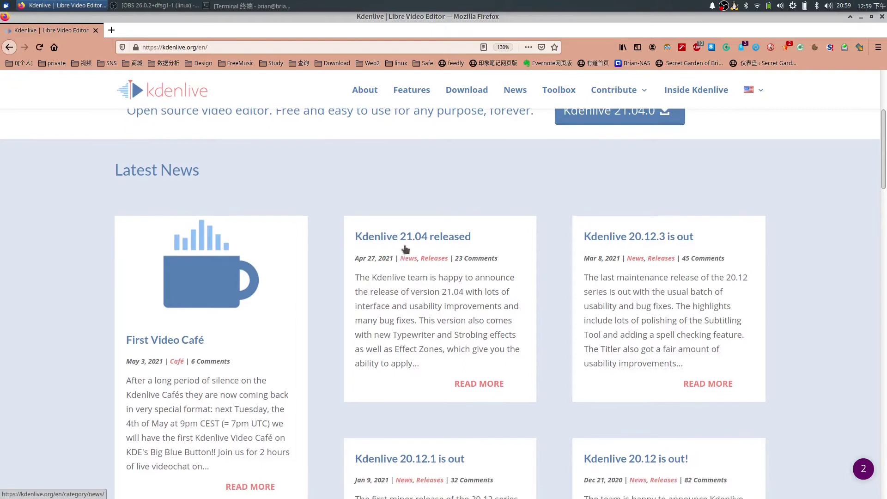
# Open the Kdenlive 21.04 release article and read its new features, from Speech to text through Effects to Other noteworthy fixes.
pyautogui.click(406, 255)
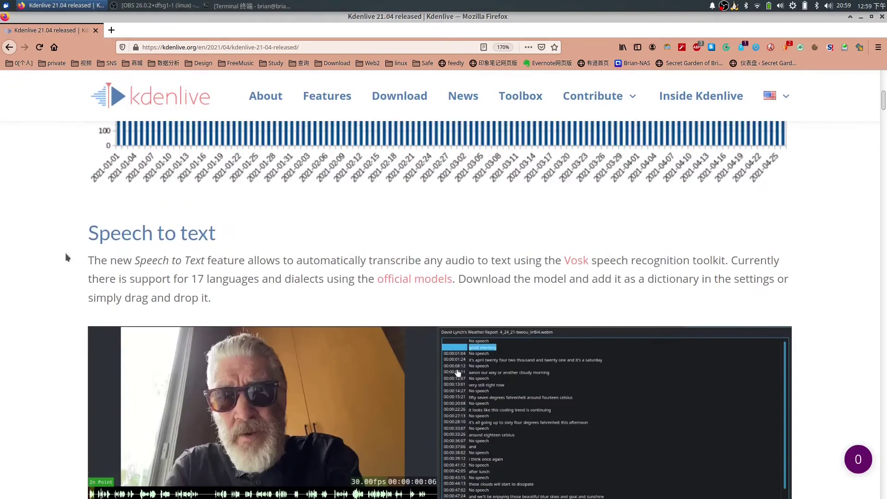
pyautogui.moveTo(89, 233); pyautogui.dragTo(223, 240)
pyautogui.click(46, 260)
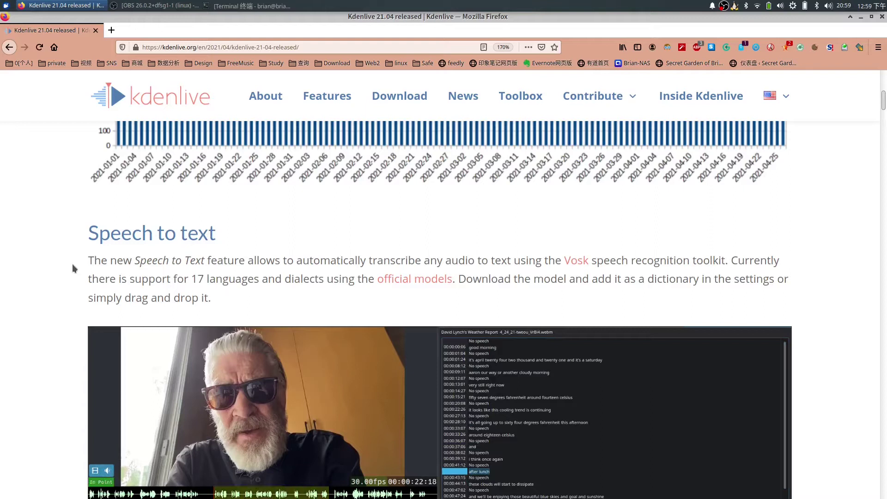
pyautogui.scroll(-10, 72, 264)
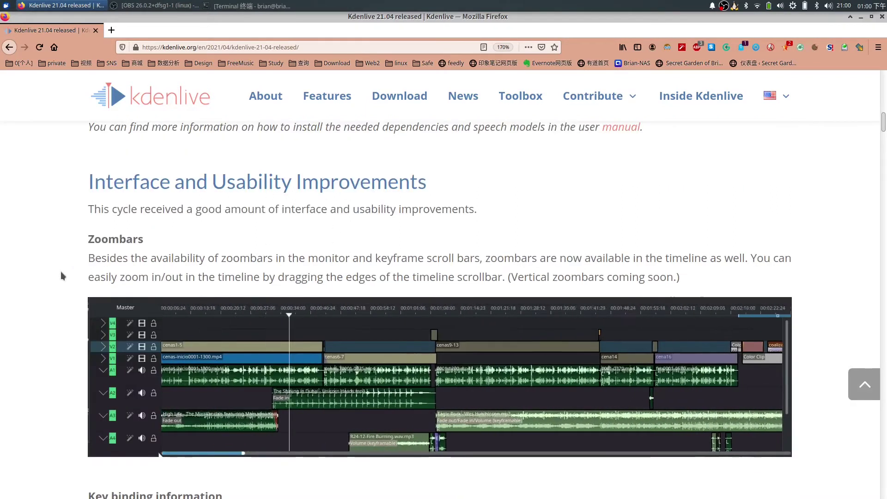
pyautogui.scroll(-10, 63, 275)
pyautogui.scroll(1, 331, 257)
pyautogui.scroll(-5, 184, 295)
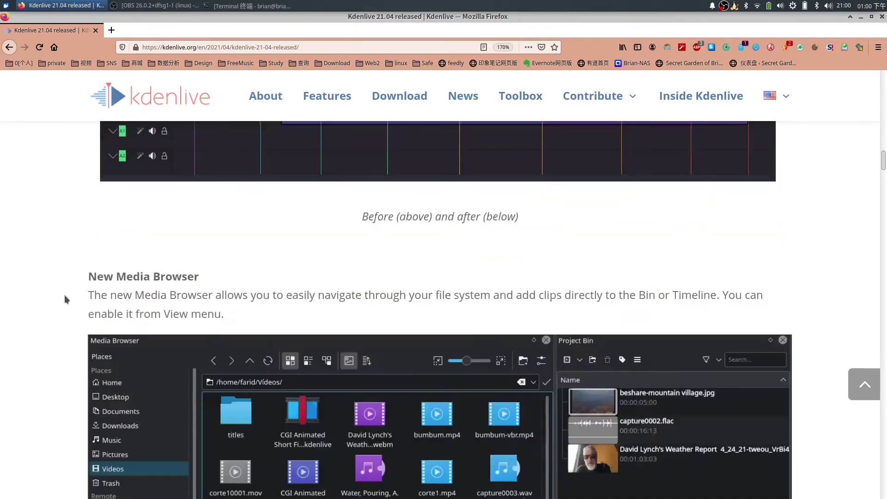
pyautogui.scroll(-8, 358, 276)
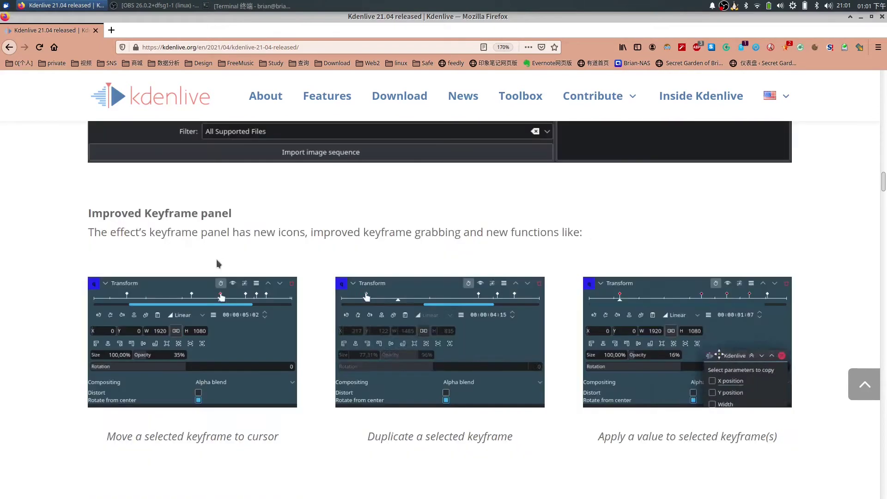
pyautogui.scroll(-6, 464, 388)
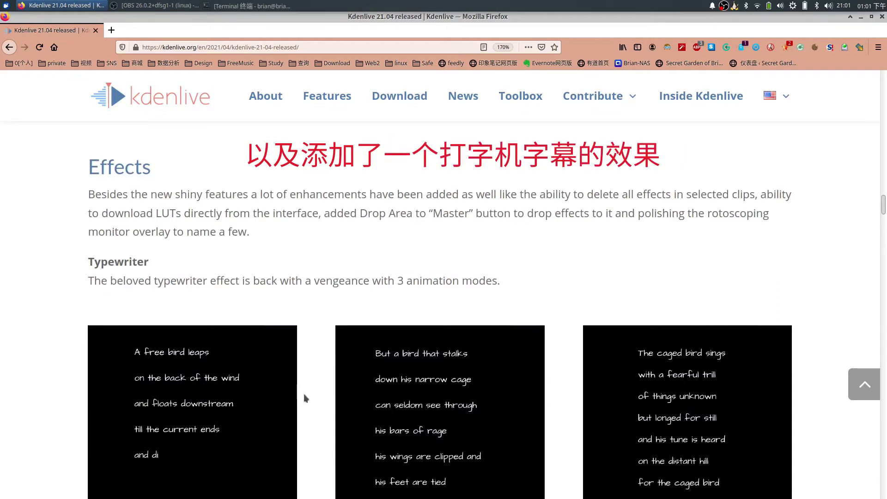
pyautogui.scroll(-10, 465, 388)
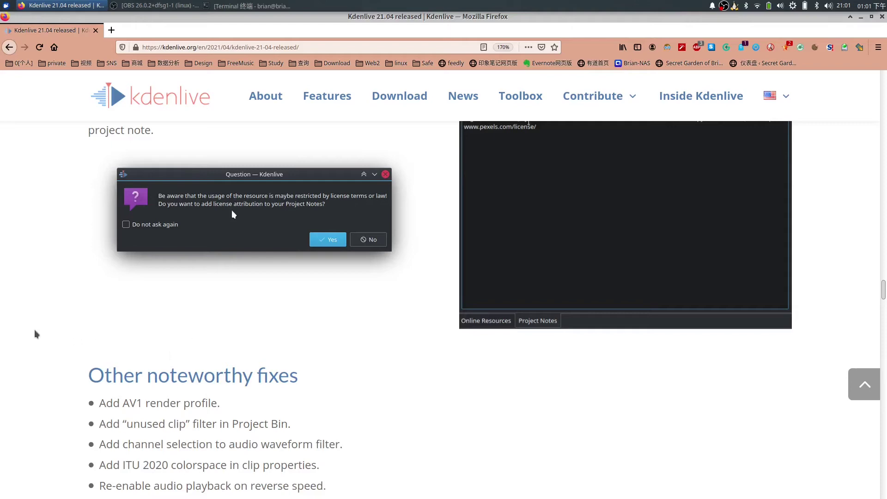
# Switch to Kdenlive, open the subtitle Speech Recognition dialog and go to its speech model configuration.
pyautogui.click(54, 5)
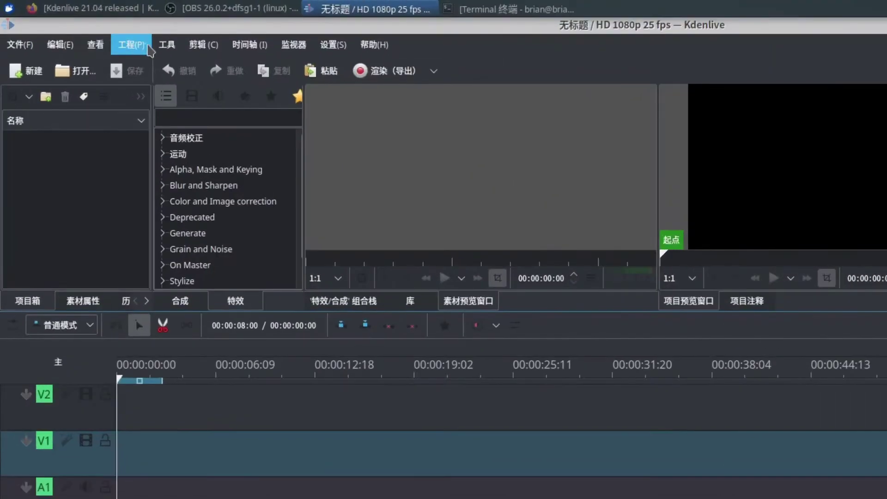
pyautogui.click(94, 31)
pyautogui.moveTo(179, 191)
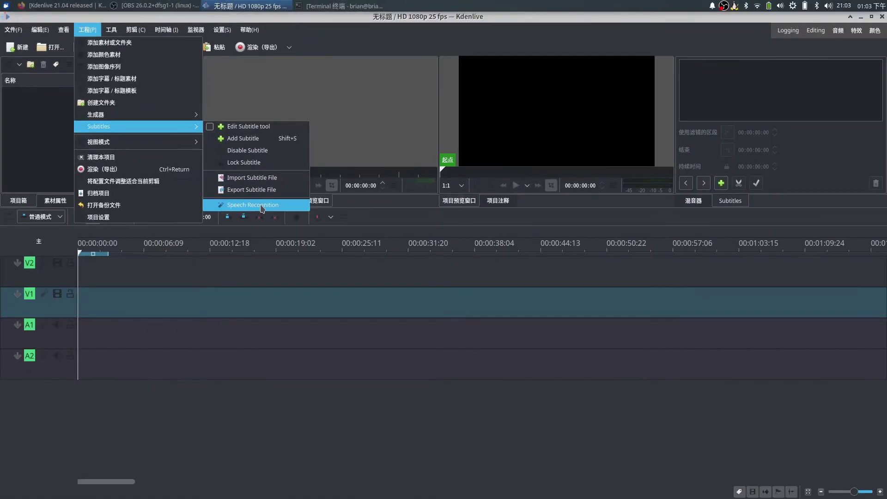
pyautogui.click(262, 205)
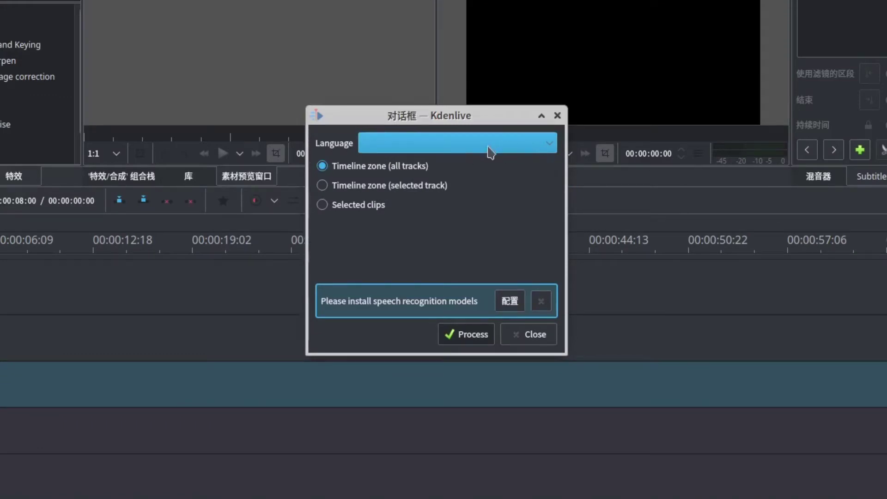
pyautogui.click(336, 189)
pyautogui.press('Down')
pyautogui.press('Down')
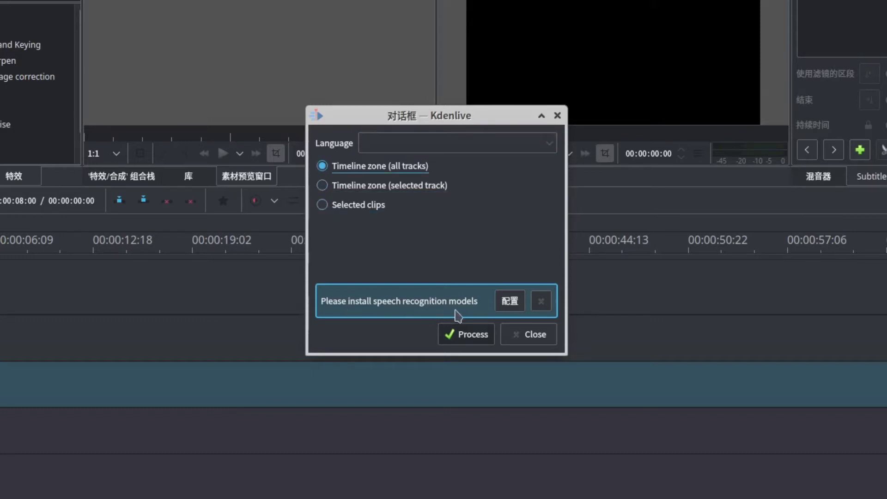
pyautogui.click(510, 300)
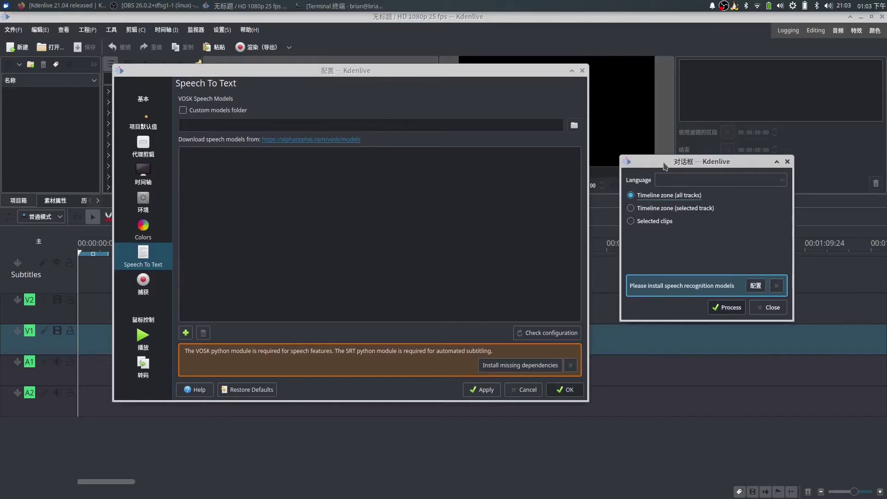
pyautogui.moveTo(360, 79); pyautogui.dragTo(376, 85)
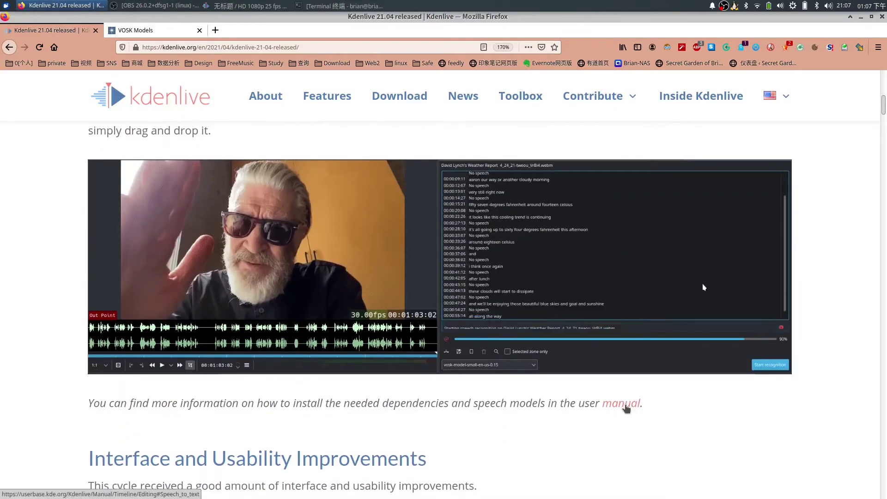
# Open the user manual linked in the release article's Speech to text section and read the Install Python instructions.
pyautogui.click(628, 404)
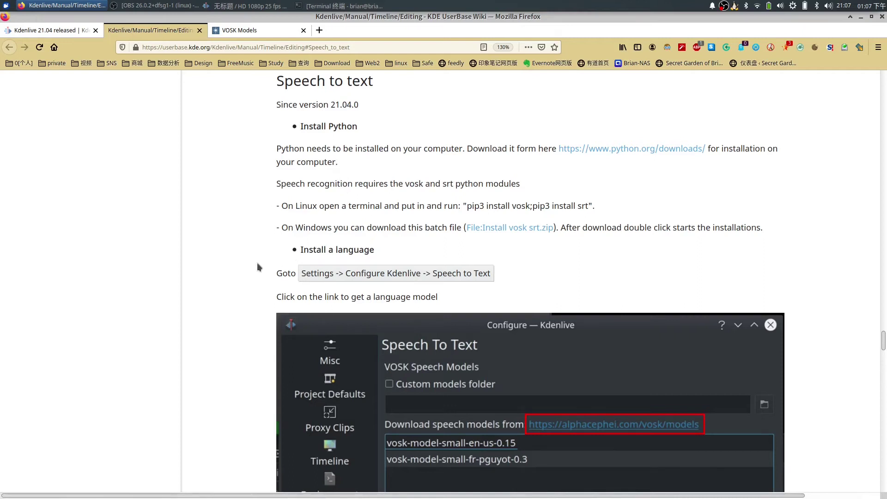
pyautogui.moveTo(299, 126); pyautogui.dragTo(400, 129)
pyautogui.click(400, 129)
pyautogui.moveTo(308, 126); pyautogui.dragTo(364, 128)
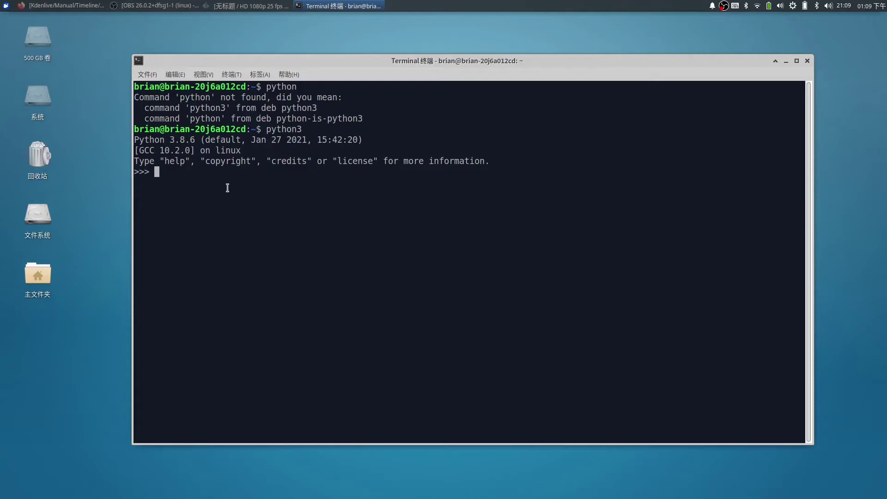
# Return to the manual in Firefox and read the Linux and Windows instructions for installing the vosk and srt modules.
pyautogui.hotkey('alt', 'Tab')
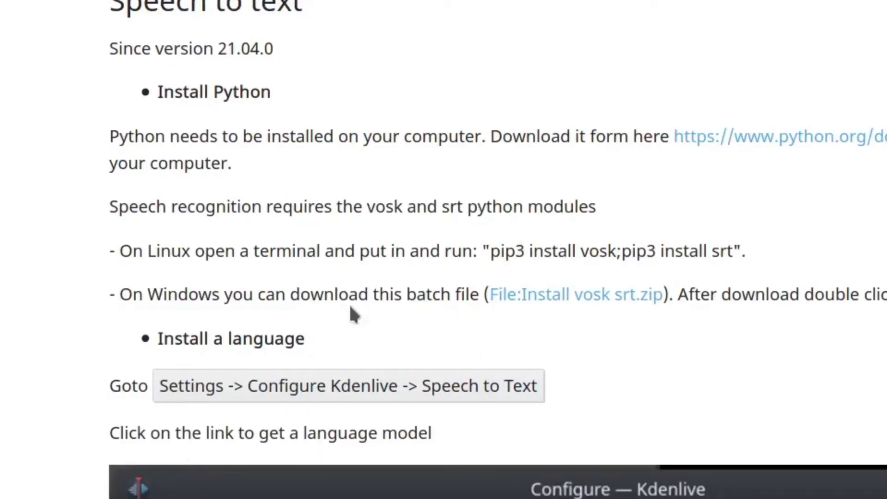
pyautogui.moveTo(148, 249); pyautogui.dragTo(172, 249)
pyautogui.click(157, 298)
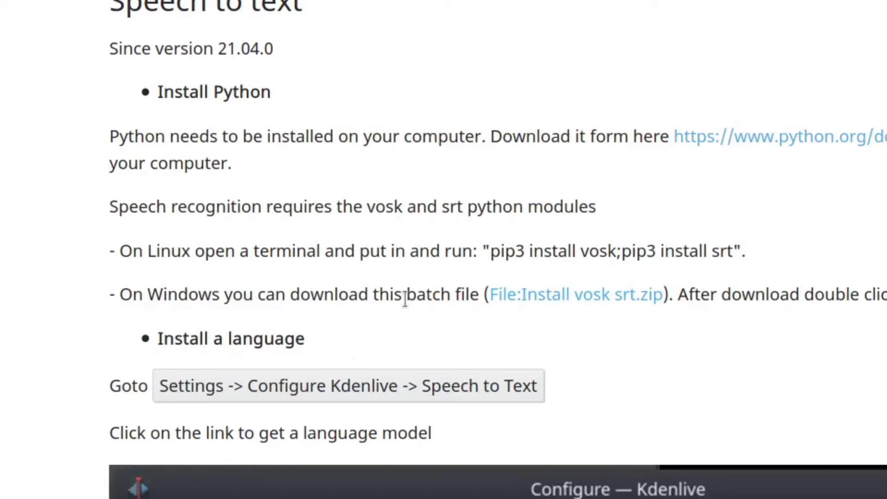
pyautogui.moveTo(743, 294); pyautogui.dragTo(886, 294)
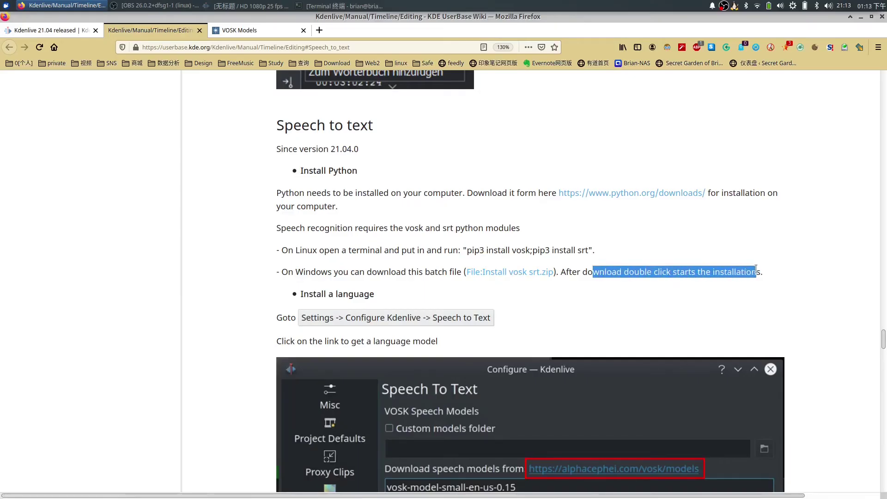
pyautogui.click(672, 291)
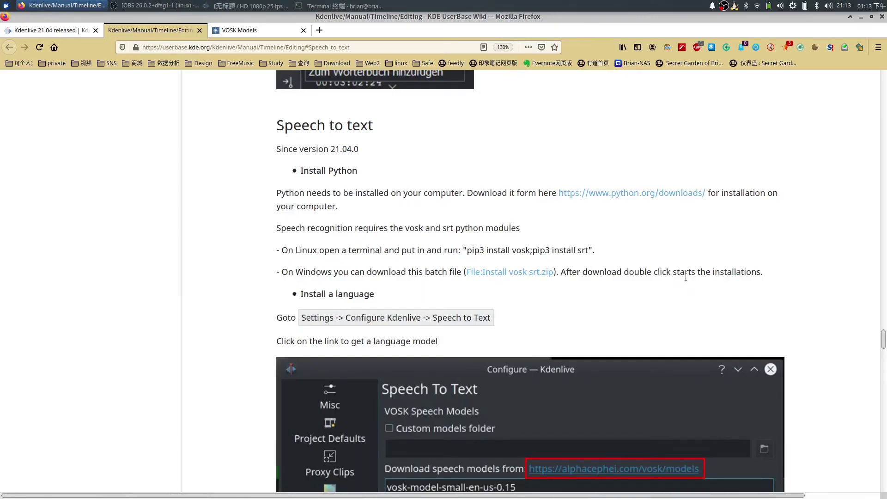
pyautogui.scroll(-1, 685, 277)
# Switch to the terminal, run sudo apt install python3-pip and agree to continue the installation.
pyautogui.click(343, 8)
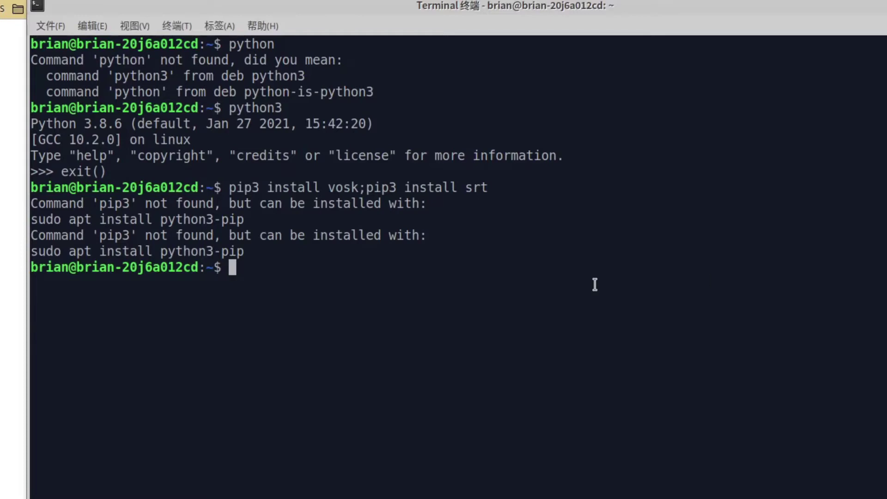
pyautogui.moveTo(244, 251); pyautogui.dragTo(31, 249)
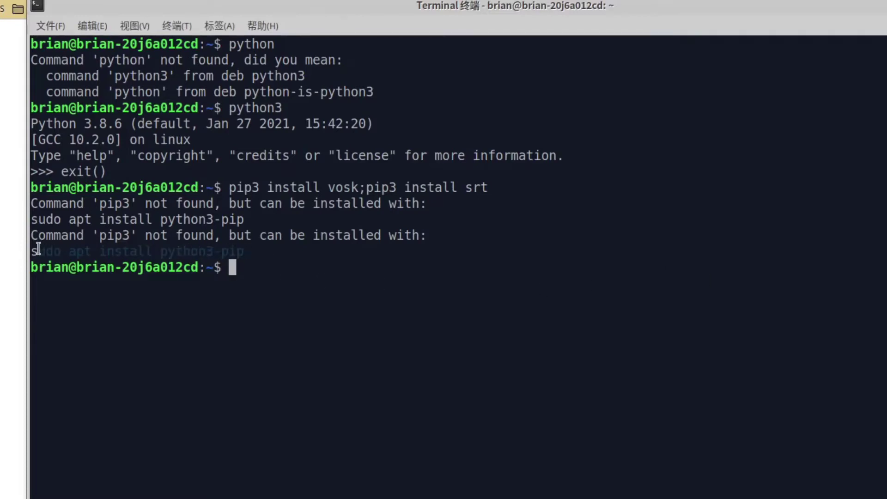
pyautogui.middleClick(283, 271)
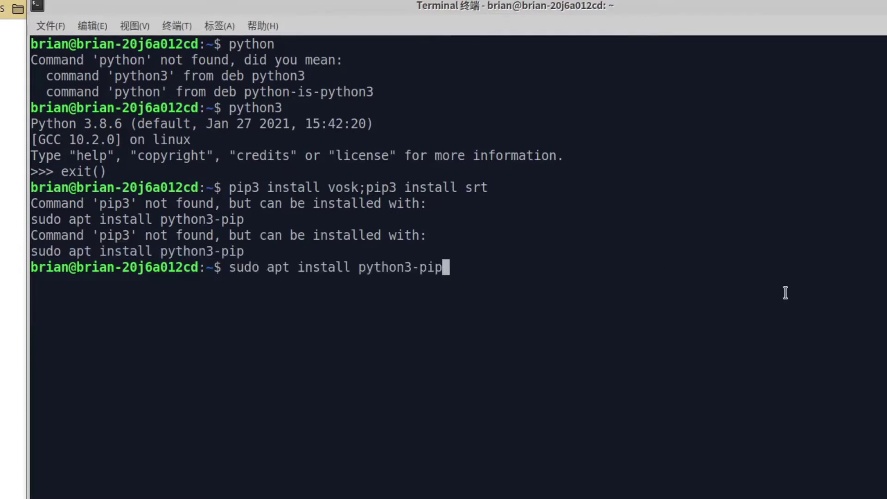
pyautogui.press('Return')
pyautogui.write('y')
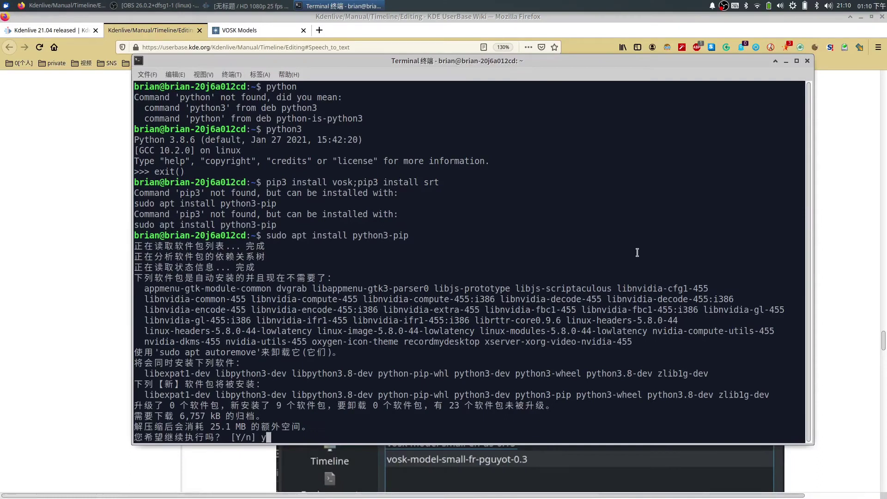
pyautogui.press('Return')
# Rerun the earlier command pip3 install vosk;pip3 install srt, and minimise the terminal.
pyautogui.press('Up')
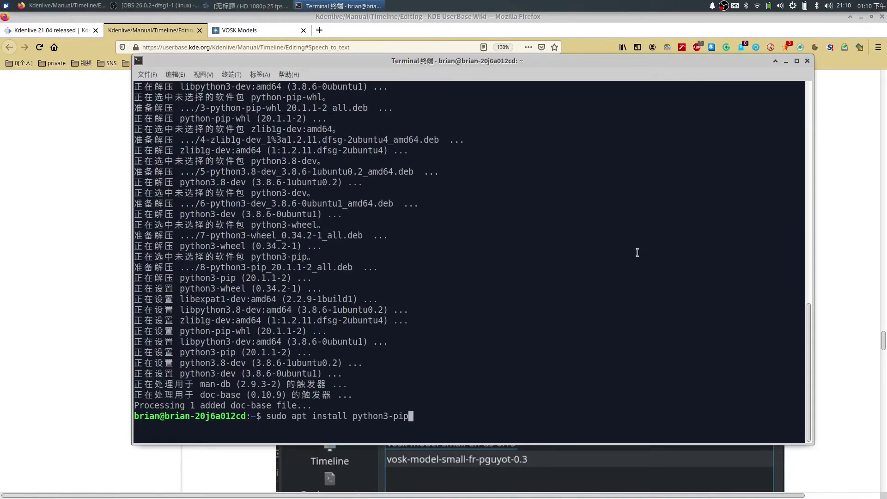
pyautogui.press('Up')
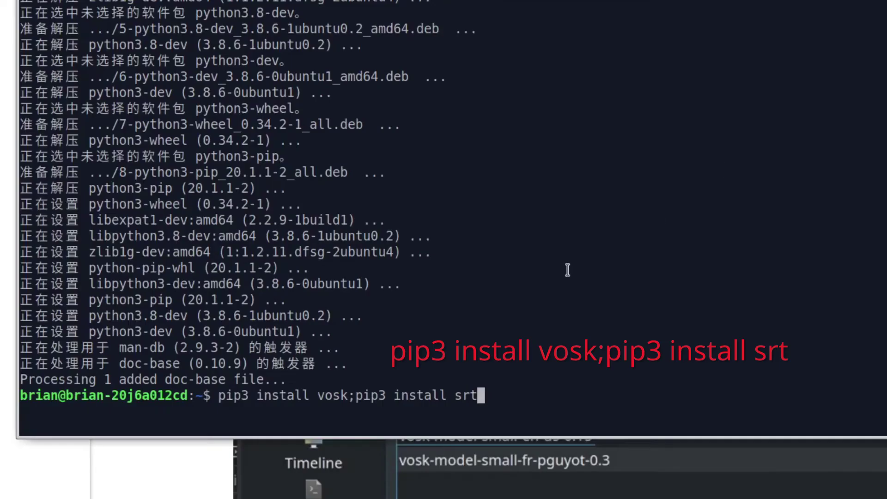
pyautogui.press('Return')
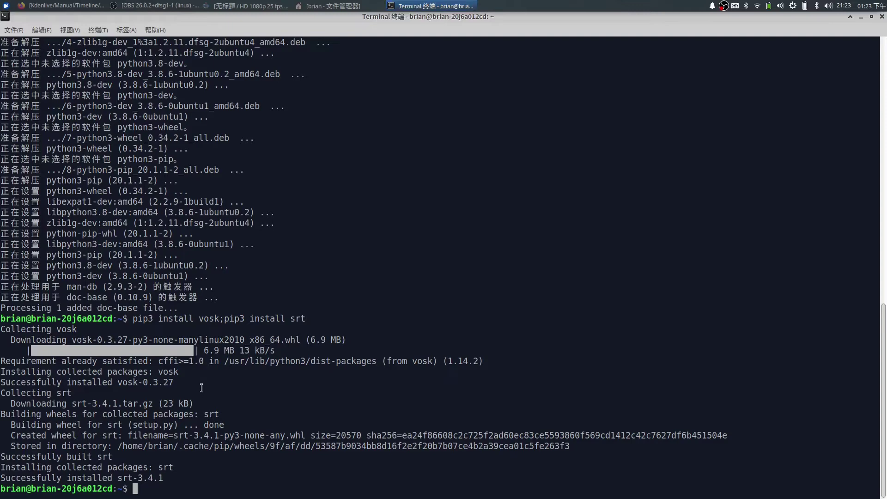
pyautogui.click(860, 17)
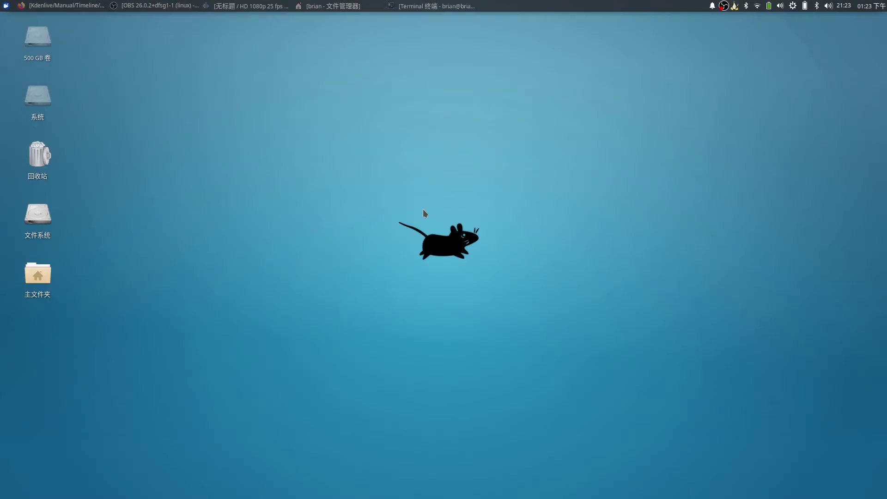
# Switch to Kdenlive, reopen subtitle Speech Recognition and open its speech model configuration.
pyautogui.click(249, 6)
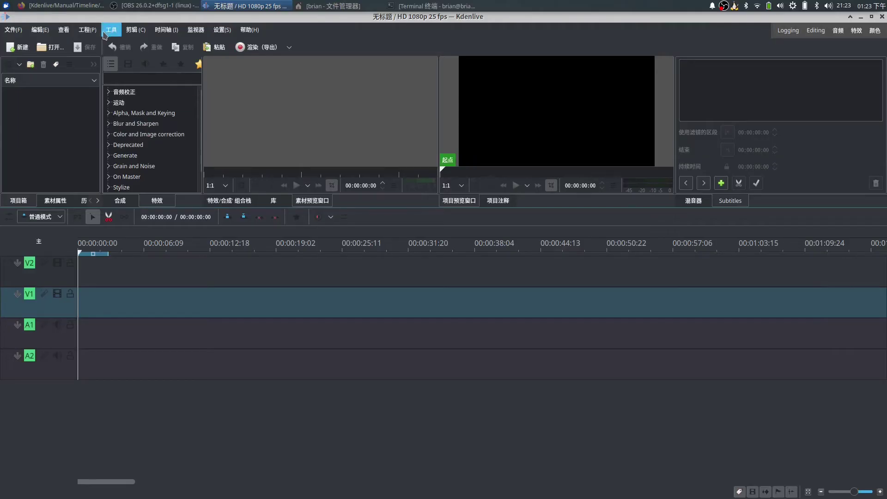
pyautogui.click(88, 30)
pyautogui.moveTo(194, 127)
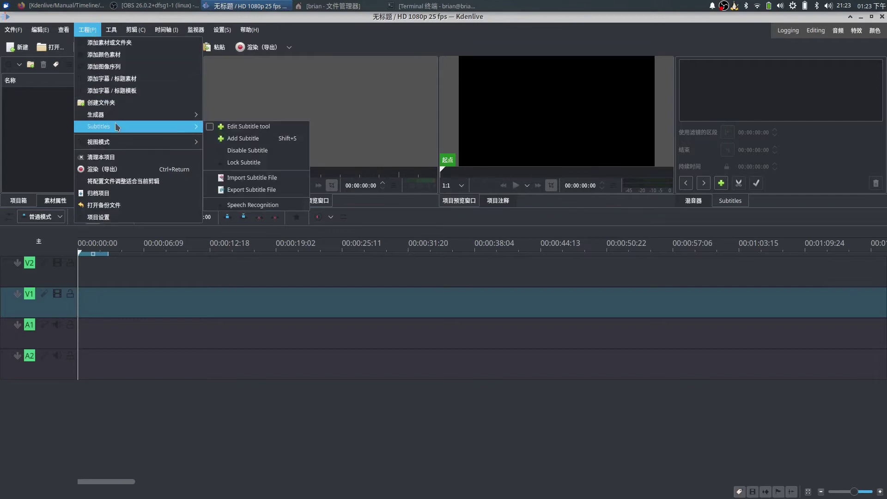
pyautogui.click(249, 204)
pyautogui.click(487, 284)
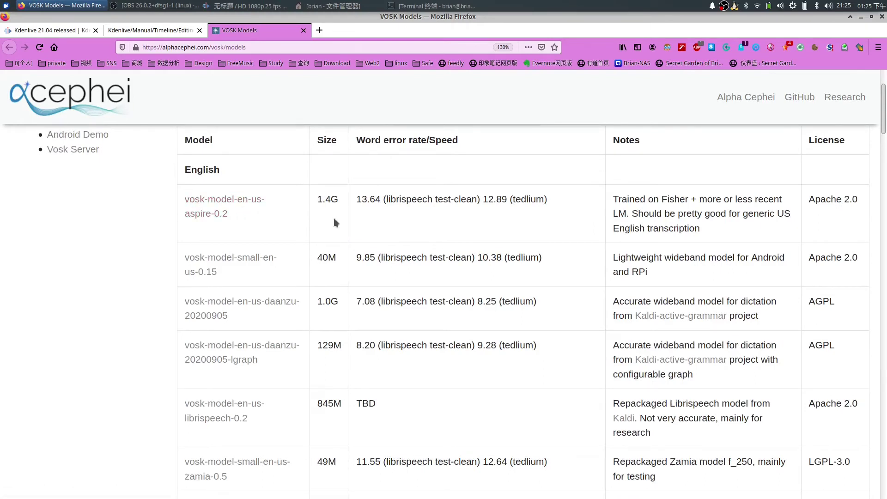
# Look through the VOSK Models page in Firefox for the Chinese models and read the notes for vosk-model-cn-0.1.zip.
pyautogui.click(264, 258)
pyautogui.scroll(-3, 318, 319)
pyautogui.scroll(-7, 318, 318)
pyautogui.scroll(-3, 318, 316)
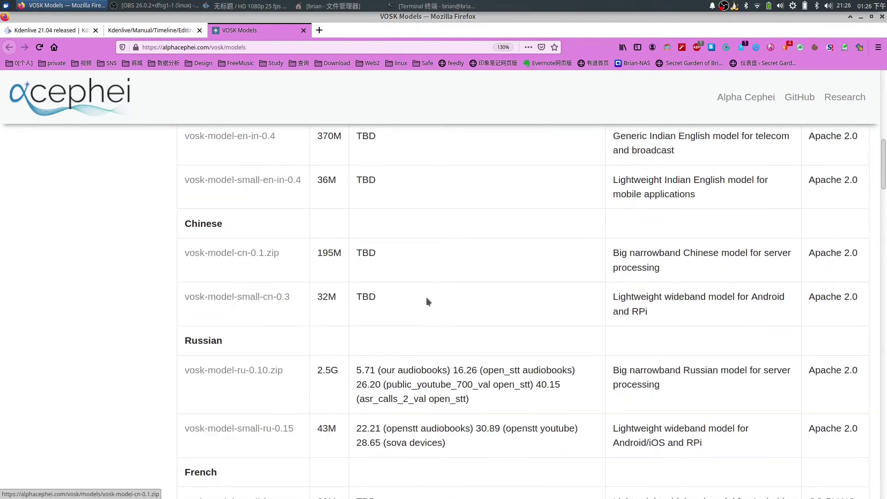
pyautogui.moveTo(611, 253); pyautogui.dragTo(666, 270)
pyautogui.click(680, 276)
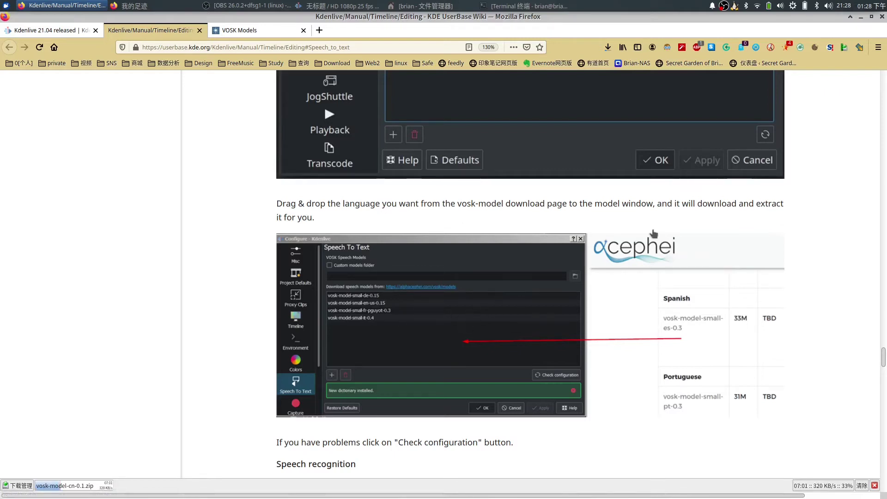
# Check the manual's instructions for adding a language and add the vosk-model-cn-0.1.zip link from the VOSK page to Kdenlive's speech models.
pyautogui.moveTo(707, 204); pyautogui.dragTo(780, 211)
pyautogui.click(779, 212)
pyautogui.scroll(-1, 523, 239)
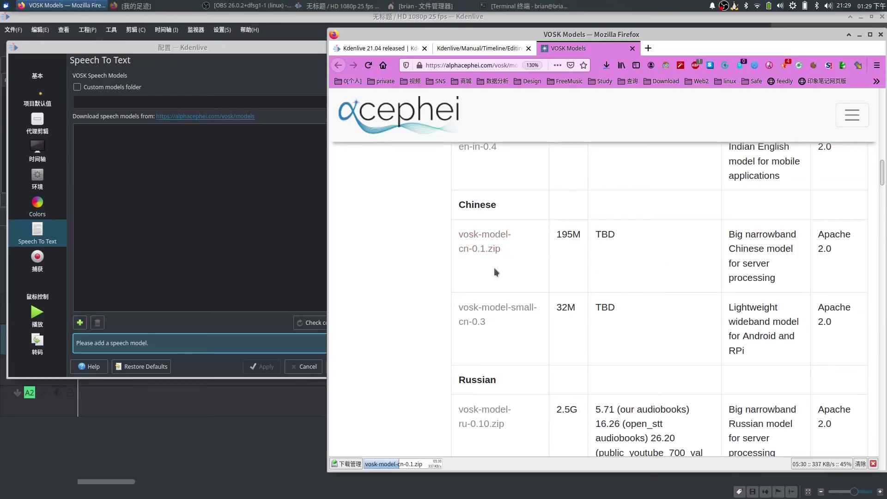
pyautogui.moveTo(474, 237); pyautogui.dragTo(138, 187)
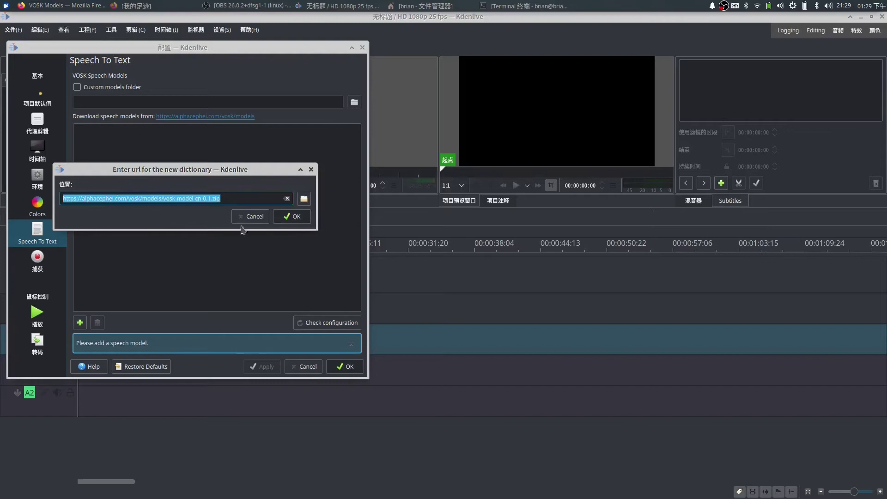
pyautogui.click(298, 218)
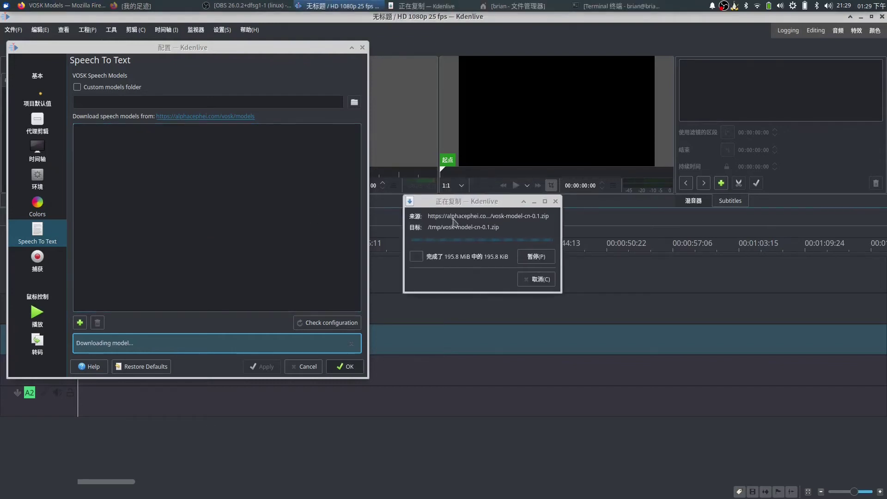
# Add the vosk-model-small-en-us-0.15.zip link from the VOSK Models page in Firefox to Kdenlive's speech models.
pyautogui.click(475, 204)
pyautogui.moveTo(474, 204); pyautogui.dragTo(155, 142)
pyautogui.hotkey('alt', 'Tab')
pyautogui.scroll(-1, 420, 344)
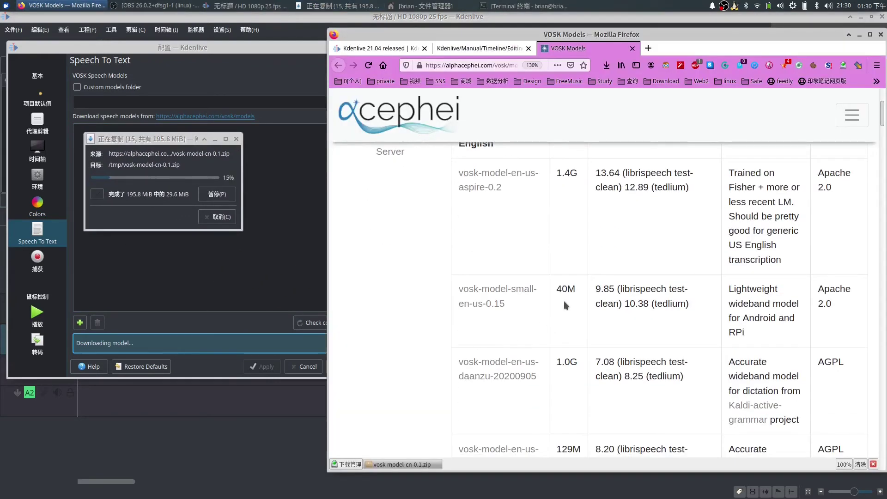
pyautogui.scroll(2, 561, 309)
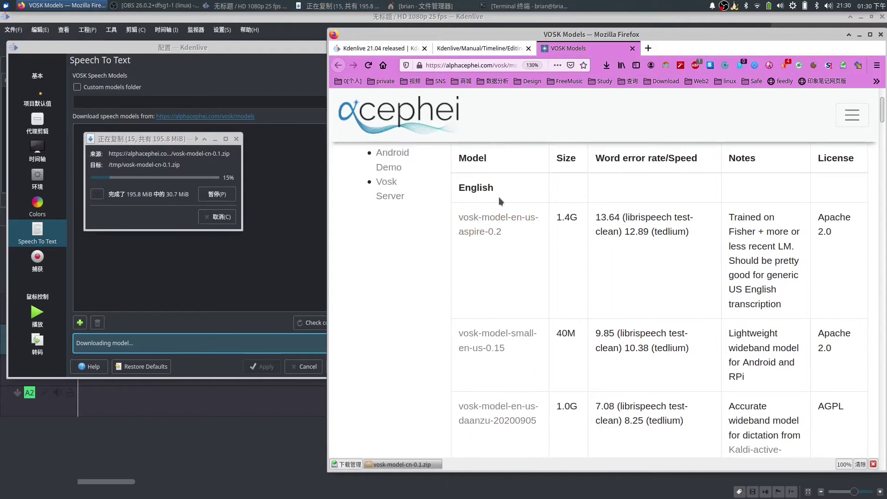
pyautogui.doubleClick(565, 333)
pyautogui.click(568, 355)
pyautogui.moveTo(491, 355); pyautogui.dragTo(182, 276)
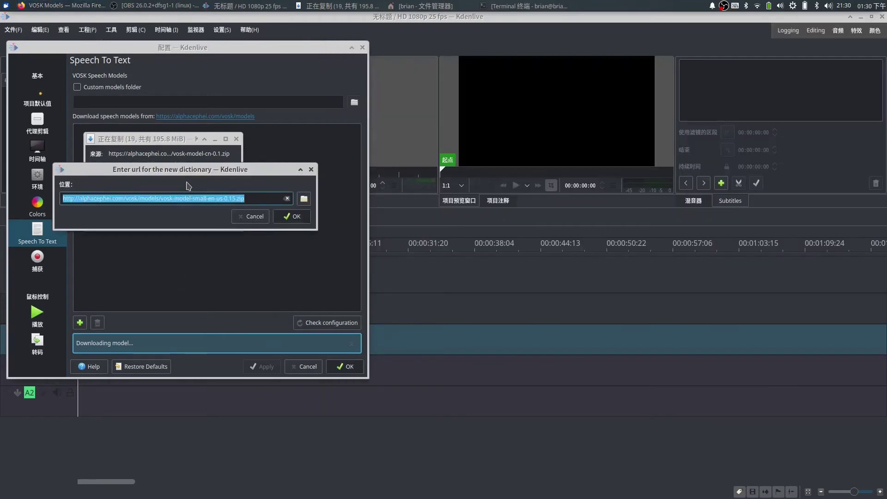
pyautogui.click(296, 221)
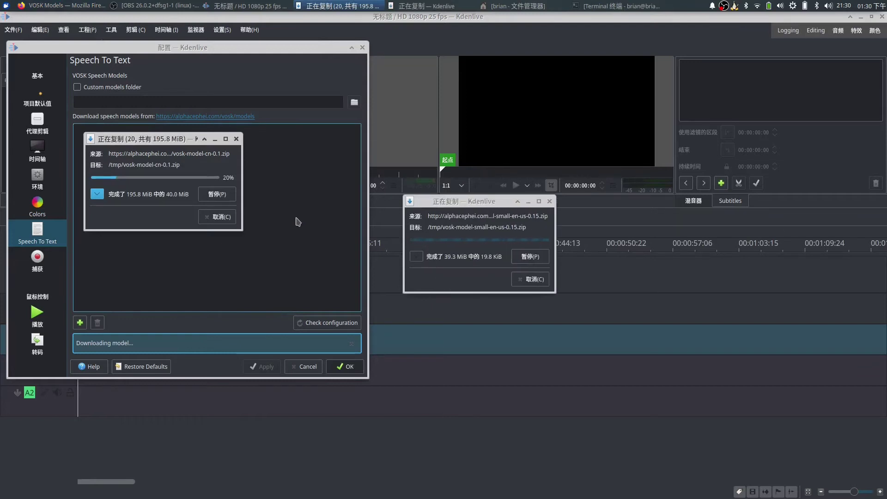
# Arrange the two model download windows one above the other, and accept the Speech To Text configuration.
pyautogui.moveTo(472, 200); pyautogui.dragTo(156, 248)
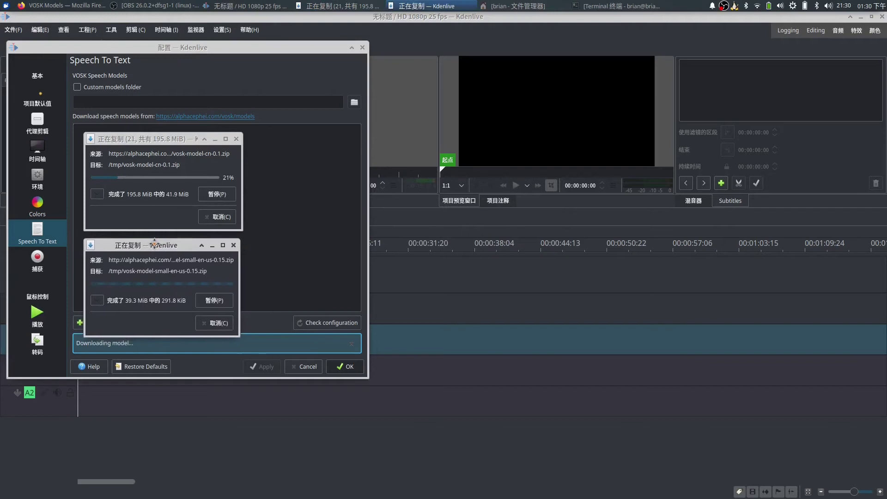
pyautogui.moveTo(165, 213); pyautogui.dragTo(163, 179)
pyautogui.moveTo(159, 252); pyautogui.dragTo(156, 216)
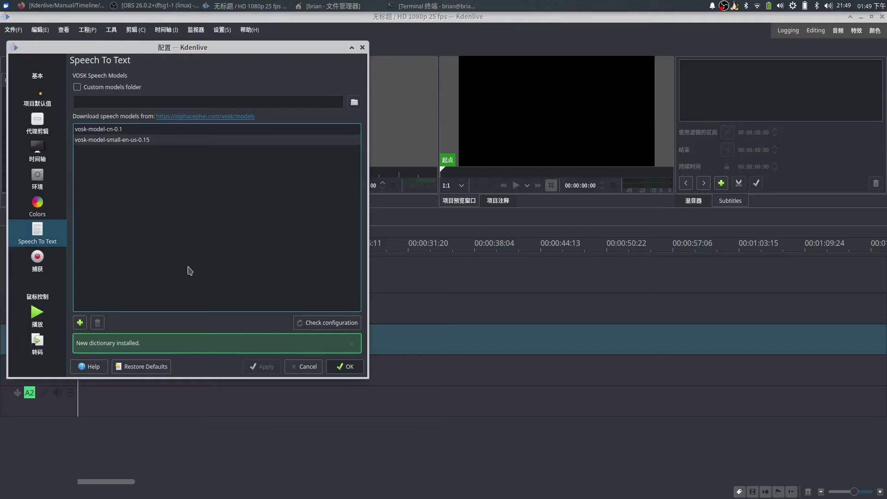
pyautogui.click(111, 140)
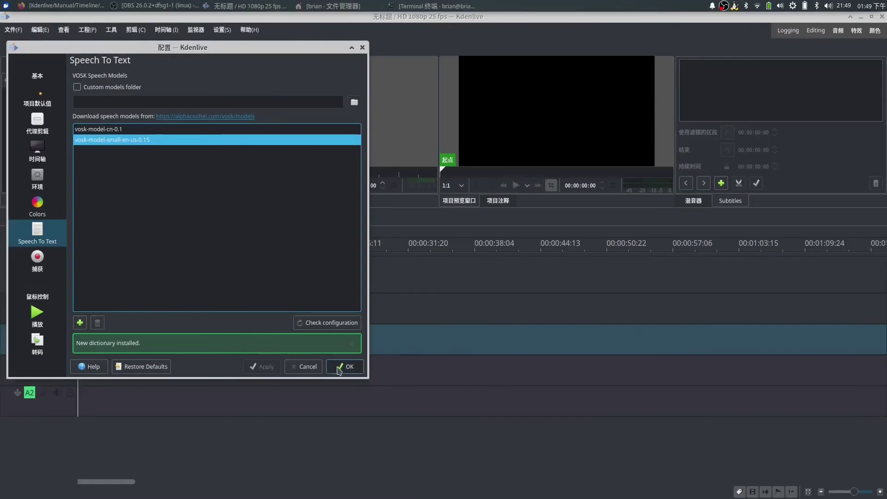
pyautogui.click(339, 367)
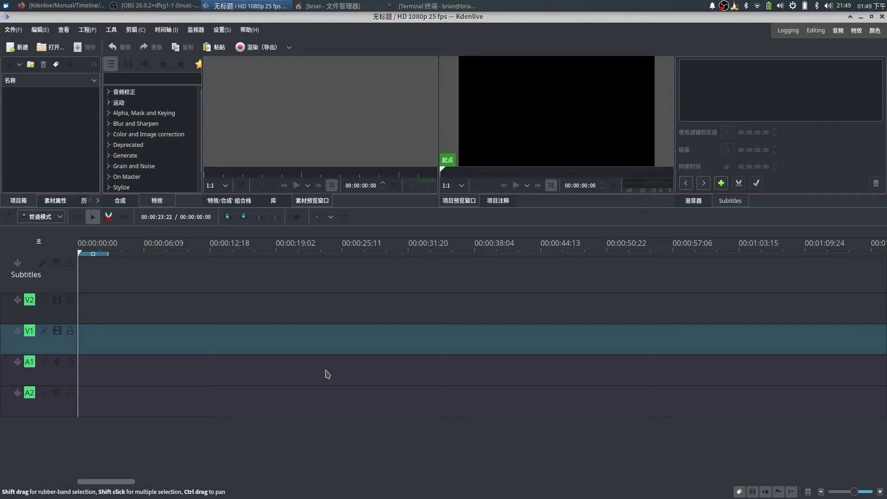
# Check the manual's speech recognition steps in Firefox, and in Kdenlive select the VLOG 124 clip and extend the timeline zone over it.
pyautogui.hotkey('alt', 'Tab')
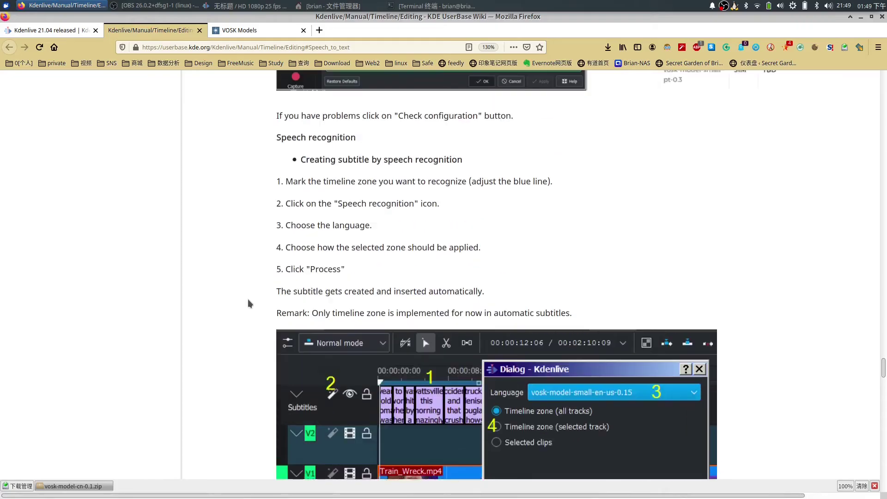
pyautogui.scroll(1, 248, 303)
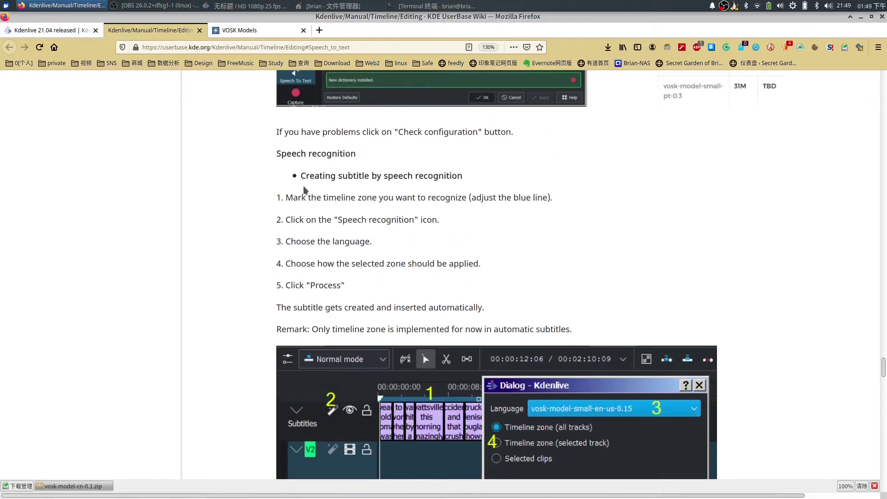
pyautogui.scroll(-3, 243, 243)
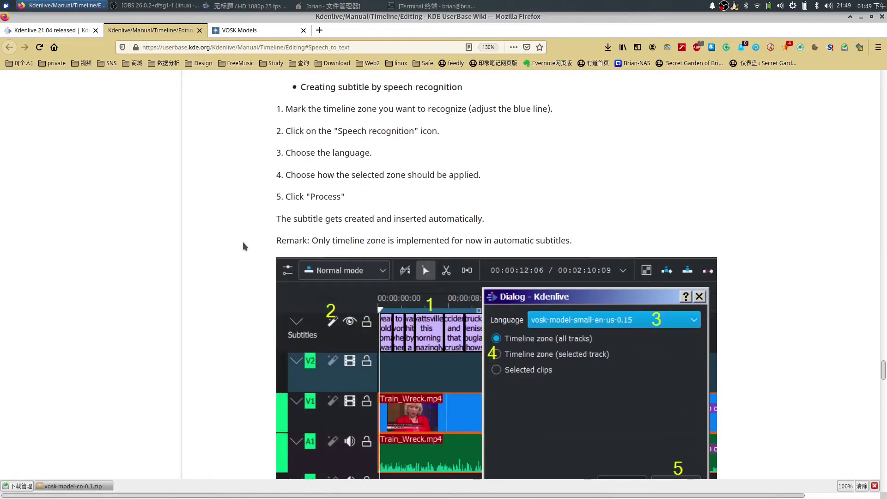
pyautogui.hotkey('alt', 'Tab')
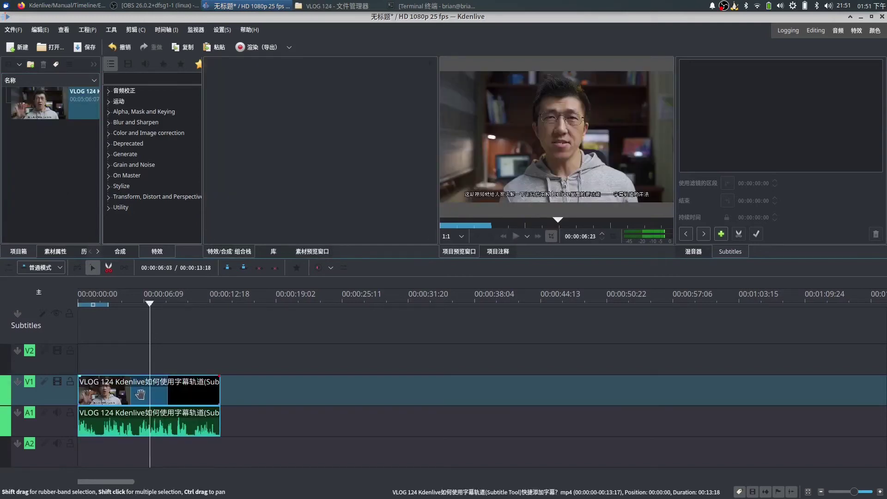
pyautogui.click(142, 394)
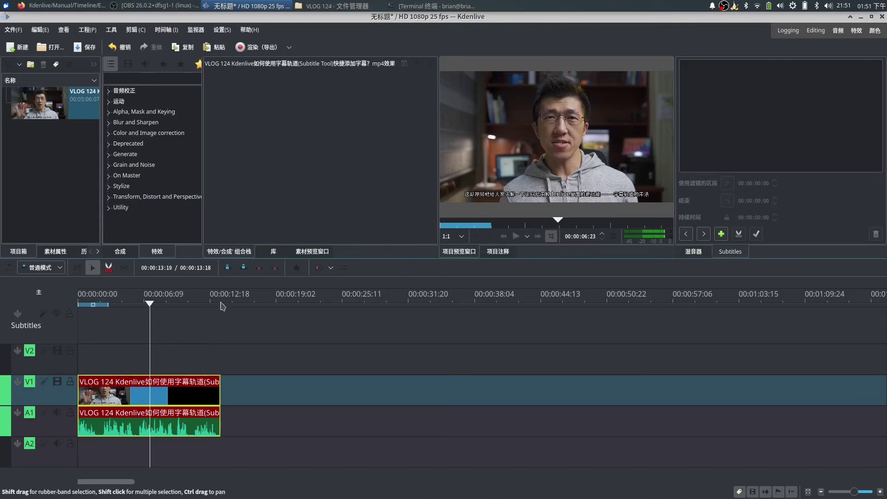
pyautogui.press('Home')
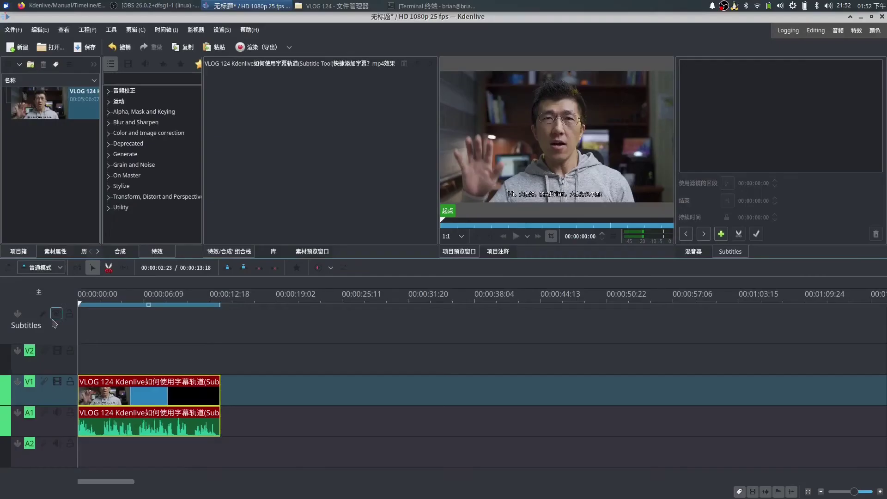
# Generate subtitles by speech recognition for the selected clips using the vosk-model-cn-0.1 language model.
pyautogui.click(43, 314)
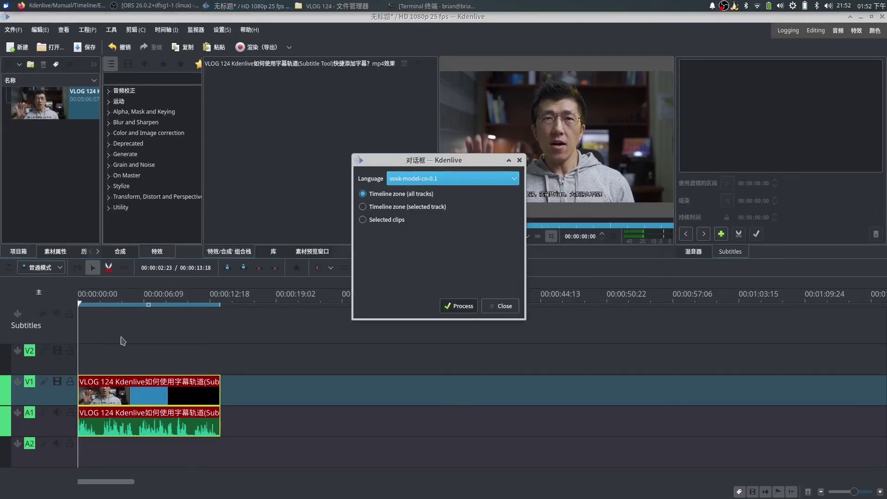
pyautogui.moveTo(420, 166); pyautogui.dragTo(319, 234)
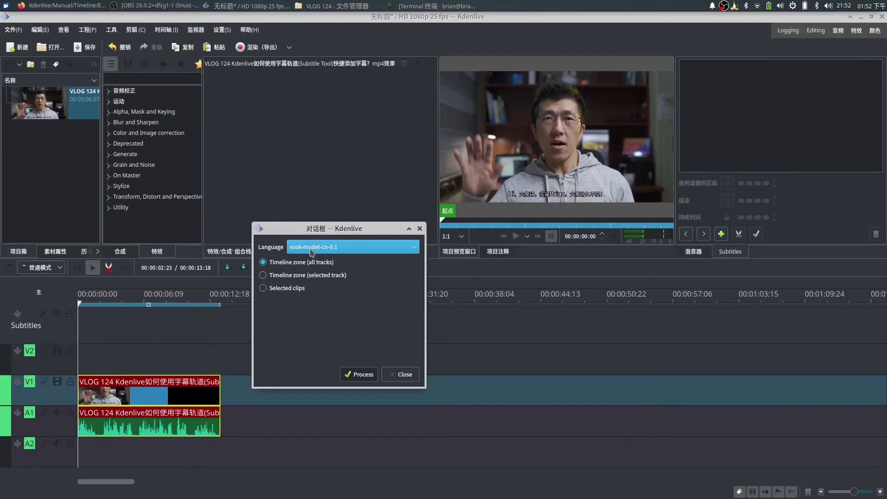
pyautogui.click(381, 253)
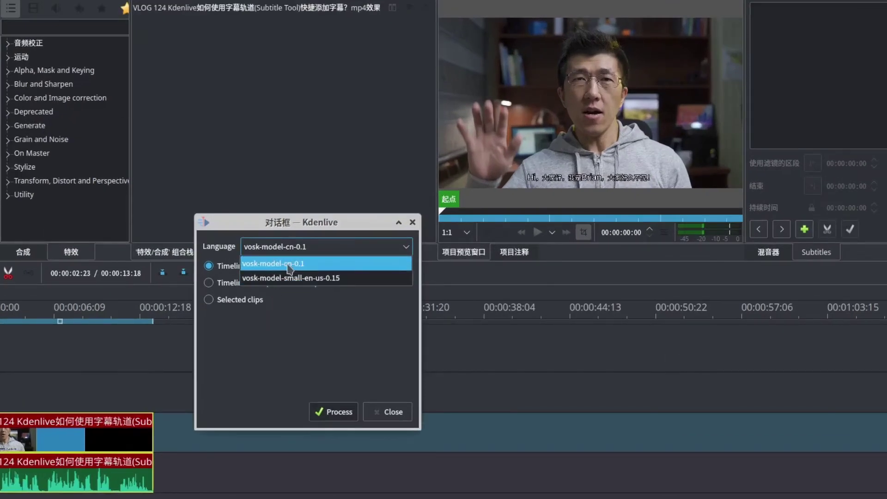
pyautogui.click(289, 267)
pyautogui.click(250, 290)
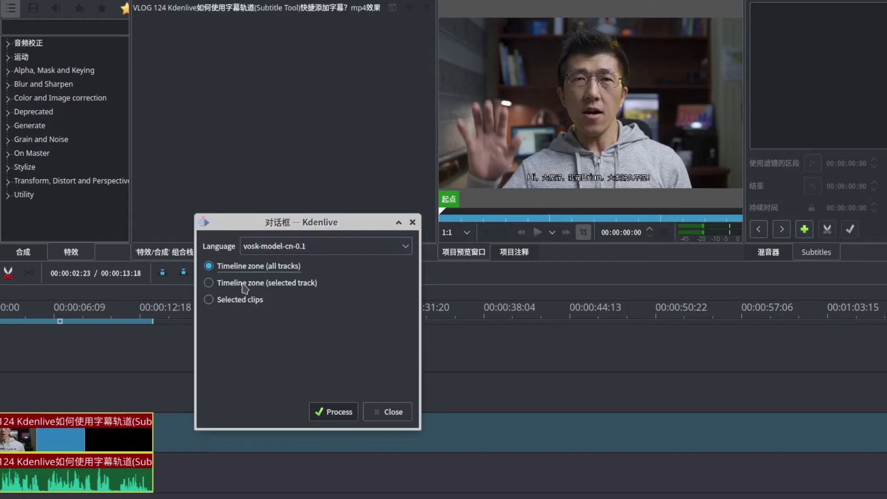
pyautogui.click(257, 272)
pyautogui.click(223, 301)
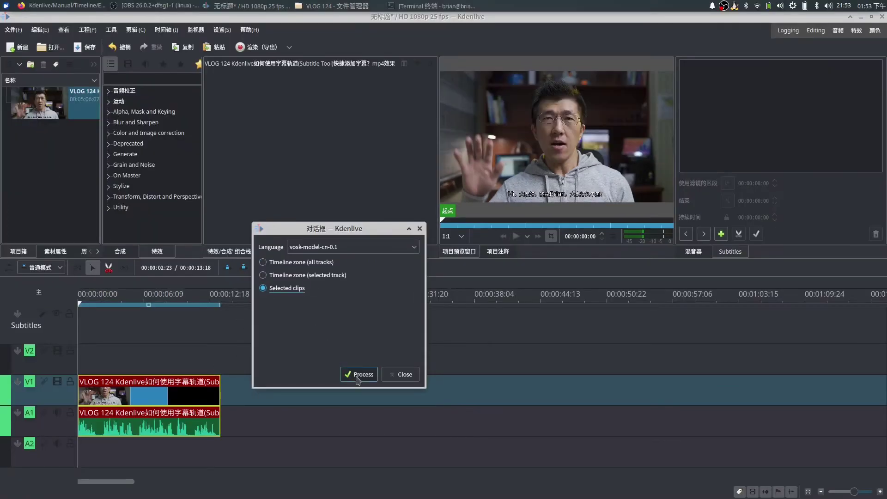
pyautogui.click(357, 375)
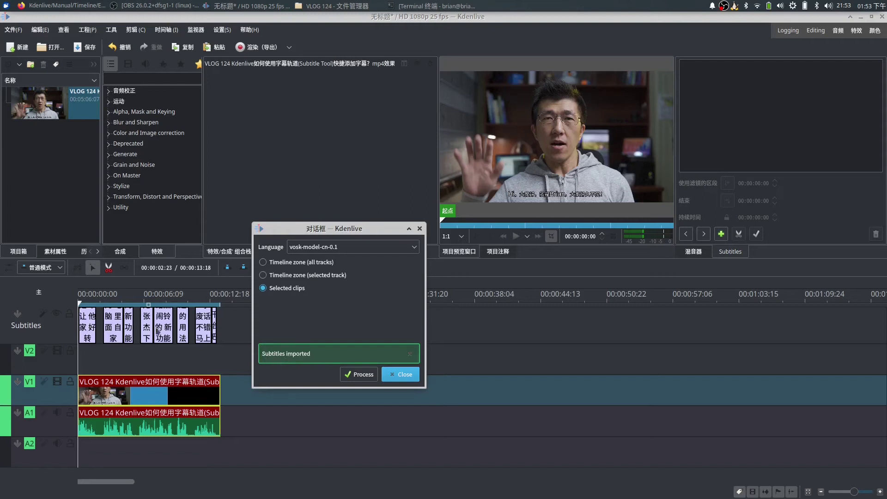
pyautogui.click(403, 377)
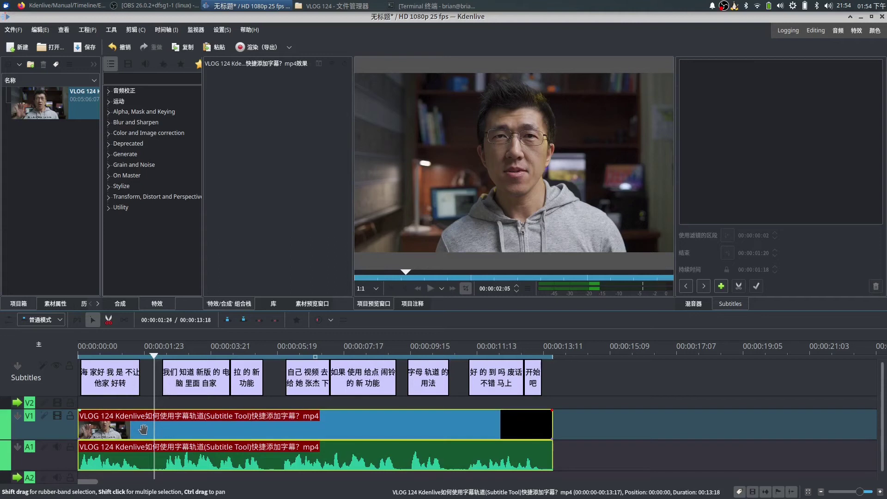
# Make track V2 taller and, in a new title clip, draw a rectangle about 1913 by 110 px over the burned-in subtitles.
pyautogui.click(143, 429)
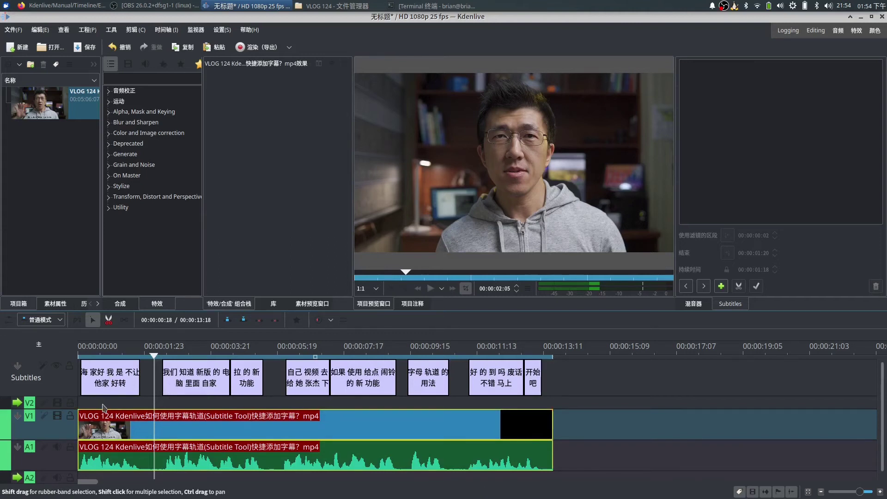
pyautogui.moveTo(103, 408); pyautogui.dragTo(104, 425)
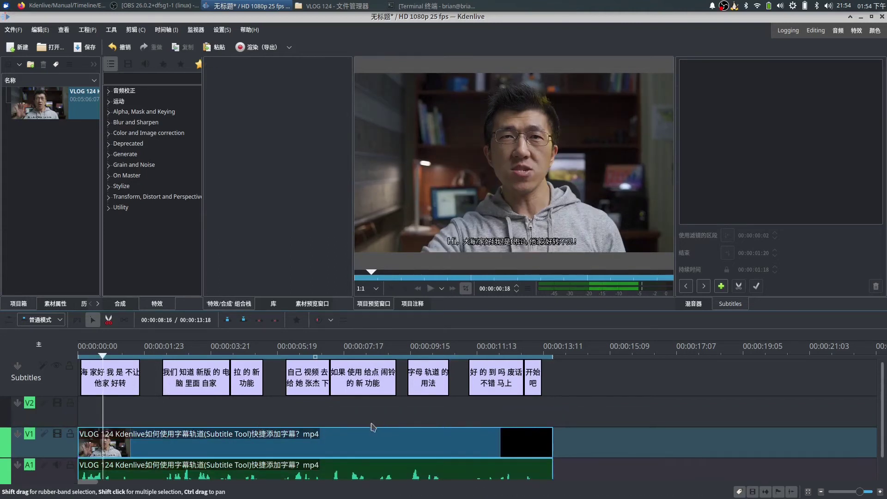
pyautogui.click(87, 30)
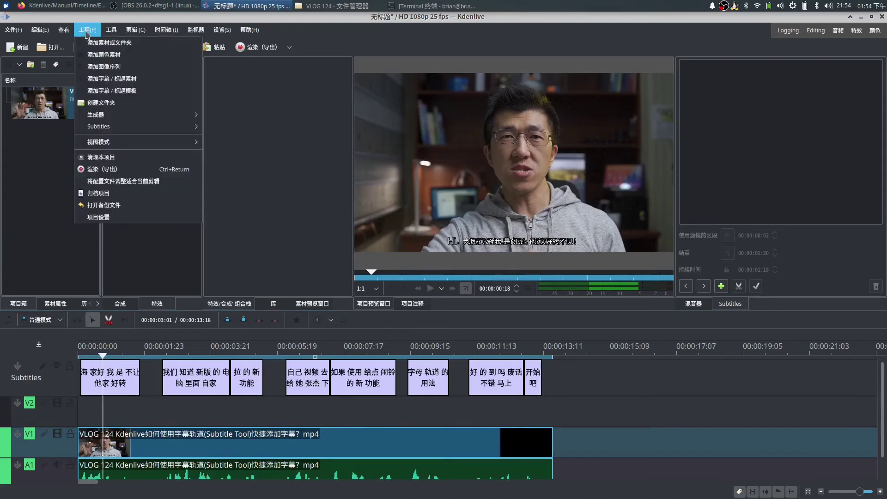
pyautogui.click(102, 82)
pyautogui.click(224, 87)
pyautogui.moveTo(196, 306); pyautogui.dragTo(504, 313)
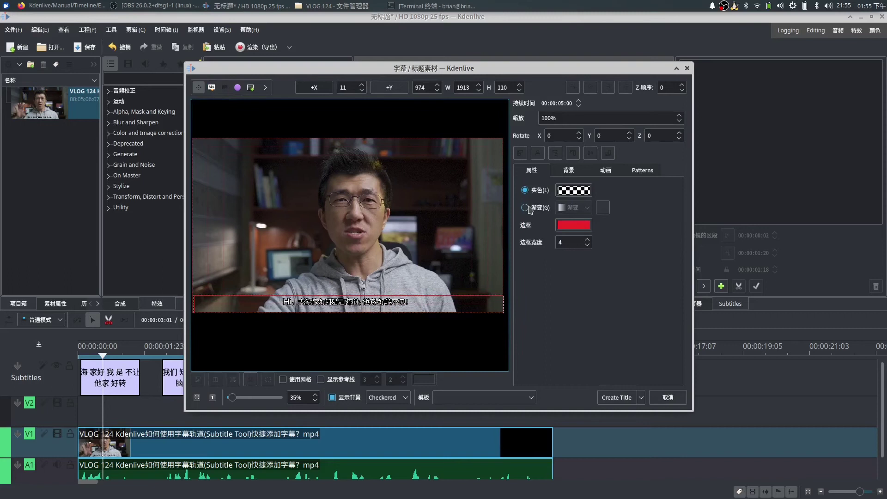
# Fill the rectangle with solid black and create the title, covering the whole VLOG 124 clip on track V2.
pyautogui.click(573, 190)
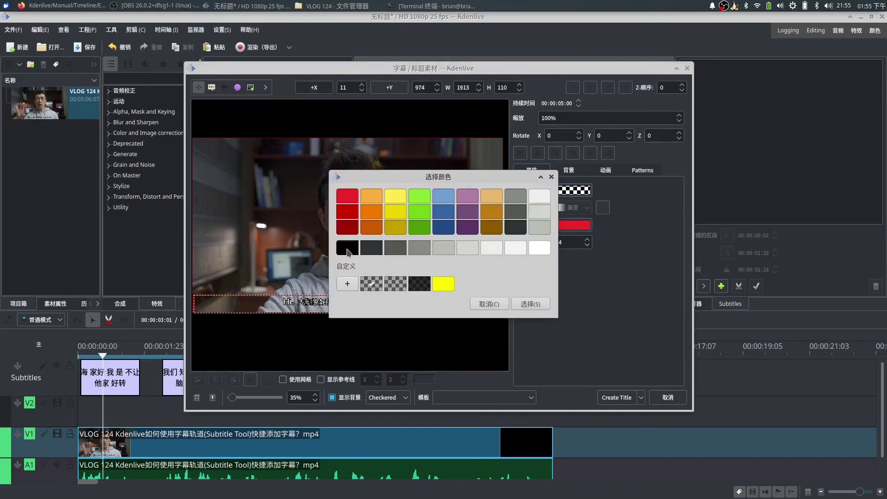
pyautogui.click(530, 303)
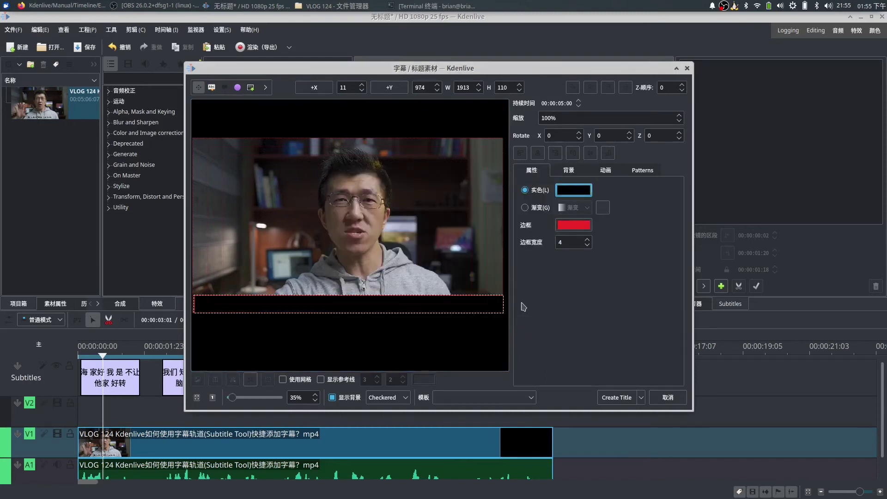
pyautogui.click(618, 398)
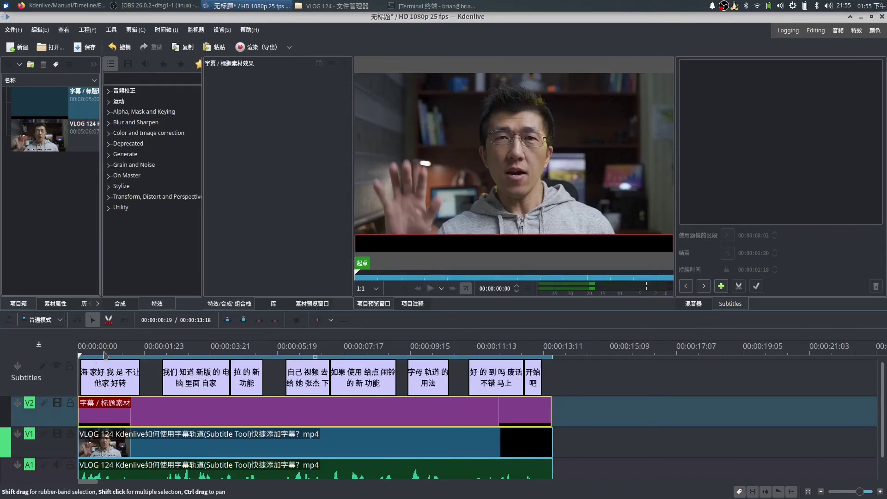
# Play the timeline to check the generated subtitles over the black bar, and return to the first subtitle.
pyautogui.doubleClick(513, 153)
pyautogui.press('space')
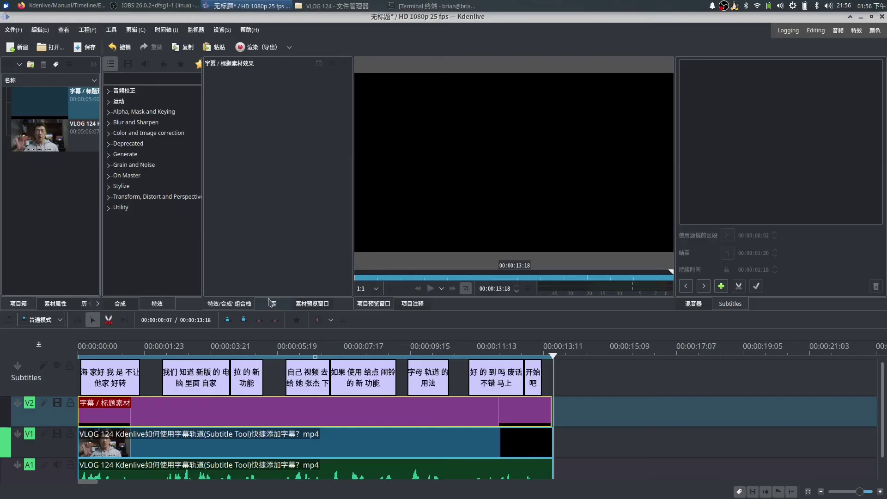
pyautogui.click(109, 352)
# Examine the first subtitle's editable text on the timeline and in its text box, and preview the second and fifth subtitles.
pyautogui.click(122, 381)
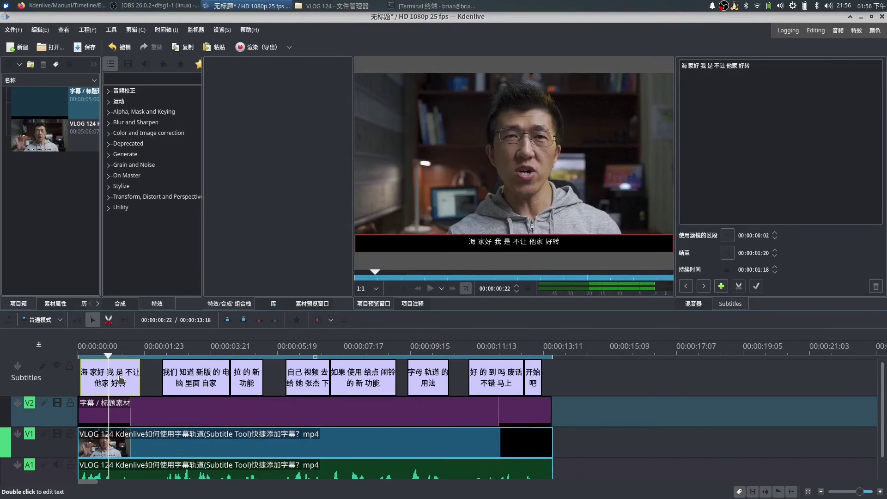
pyautogui.doubleClick(114, 378)
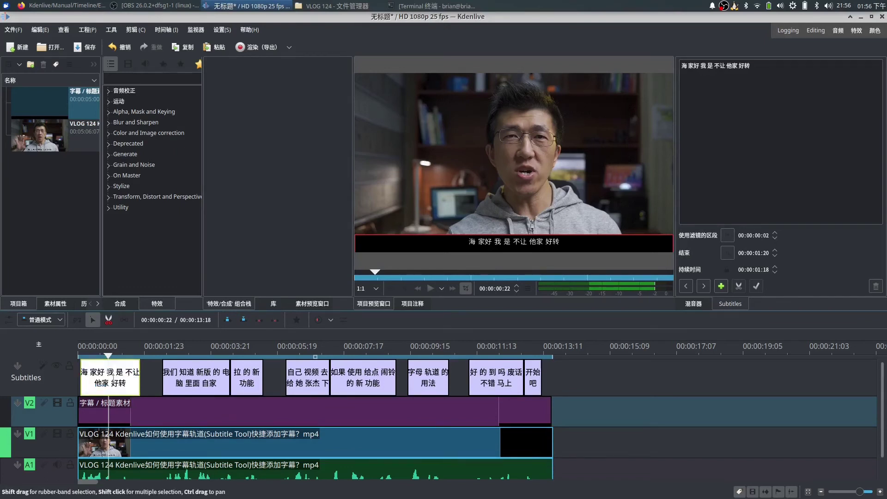
pyautogui.press('Escape')
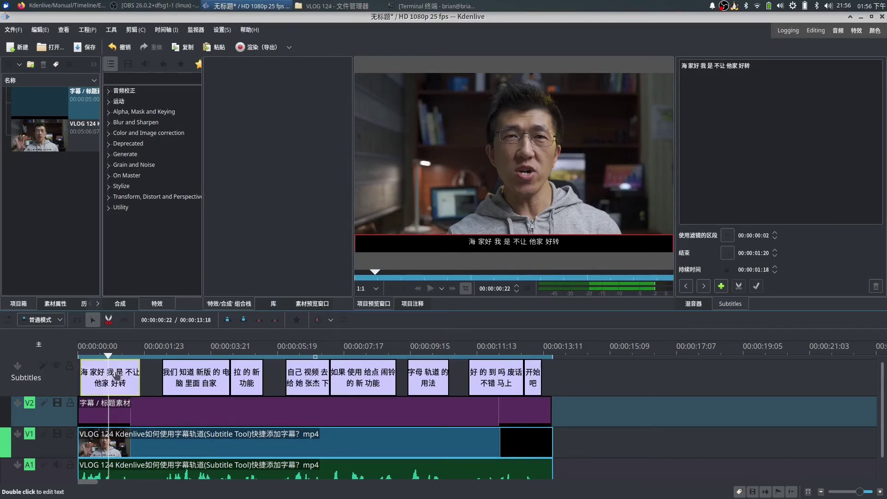
pyautogui.click(777, 76)
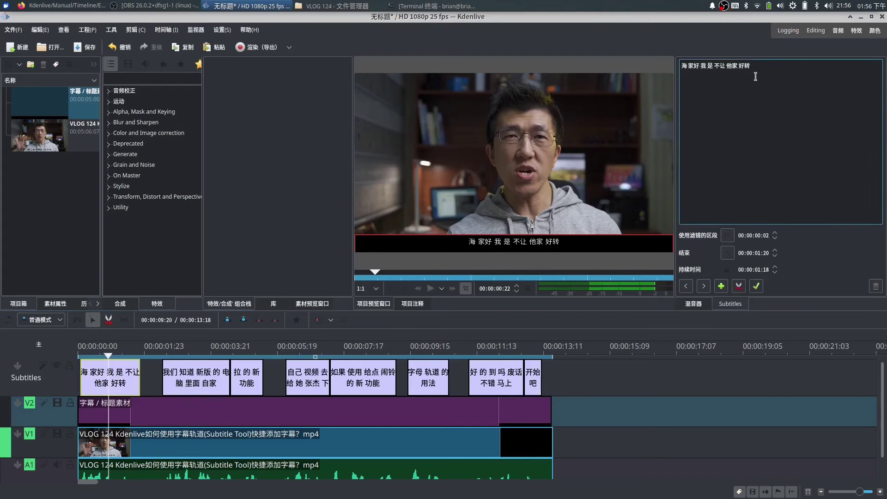
pyautogui.click(192, 351)
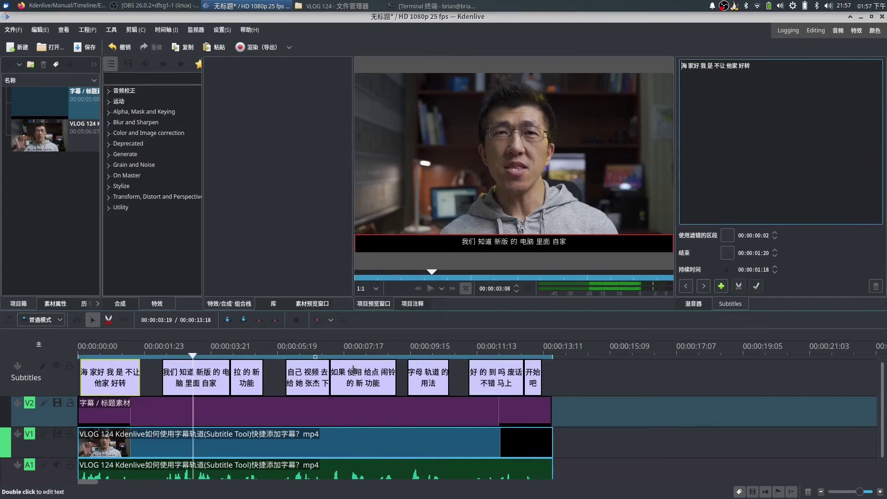
pyautogui.click(363, 351)
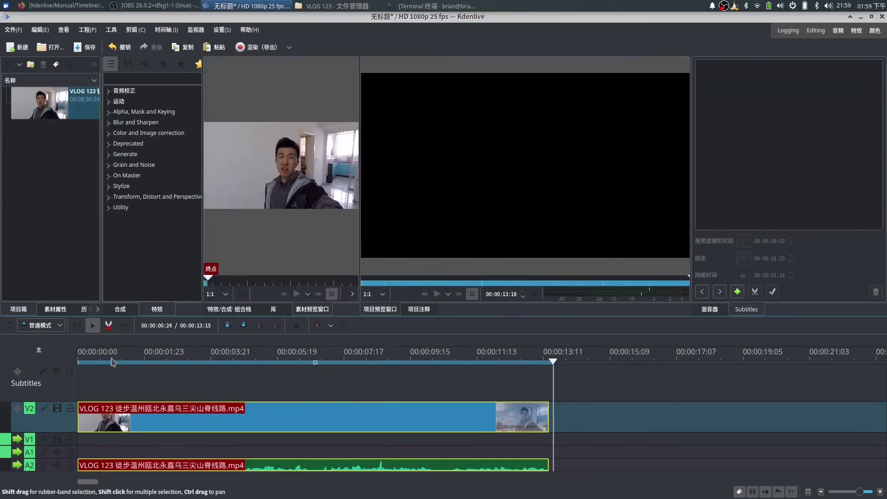
# Preview the start of the VLOG 123 clip, return to 00:00:00:00 and align the timeline zone's end with the clip's end.
pyautogui.click(111, 361)
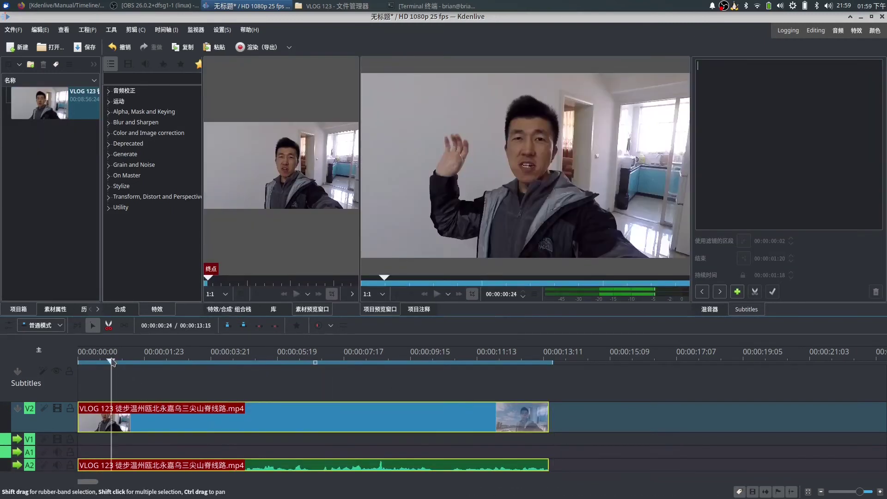
pyautogui.press('Home')
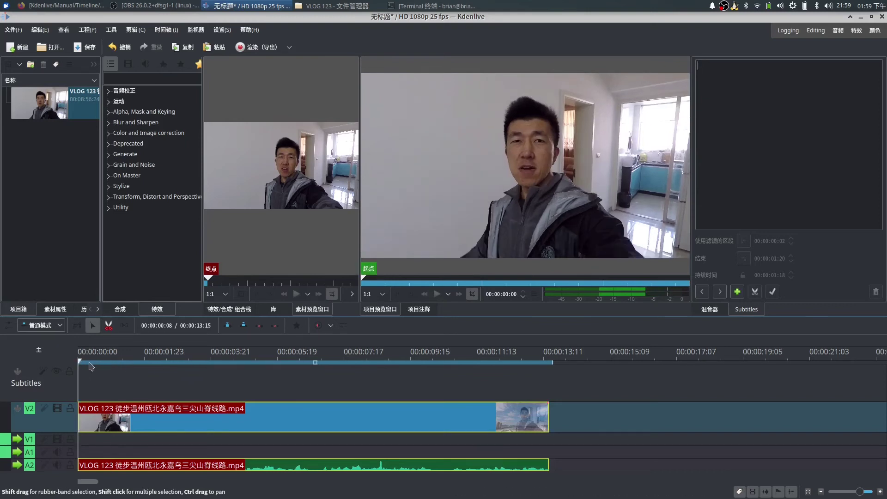
pyautogui.moveTo(551, 368)
pyautogui.mouseDown()
pyautogui.moveTo(244, 370)
pyautogui.moveTo(549, 374)
pyautogui.mouseUp()
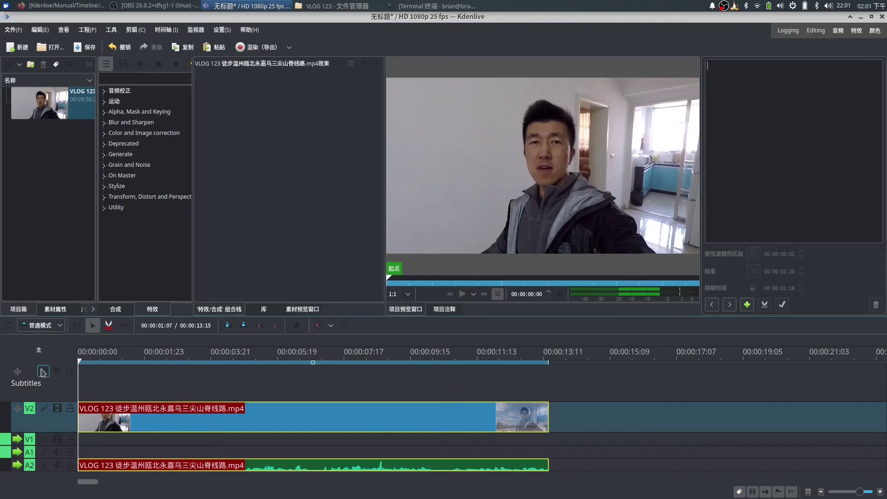
# Set up automatic subtitling with vosk-model-cn-0.1 as the language and Timeline zone (all tracks) as the range.
pyautogui.click(42, 371)
pyautogui.click(511, 181)
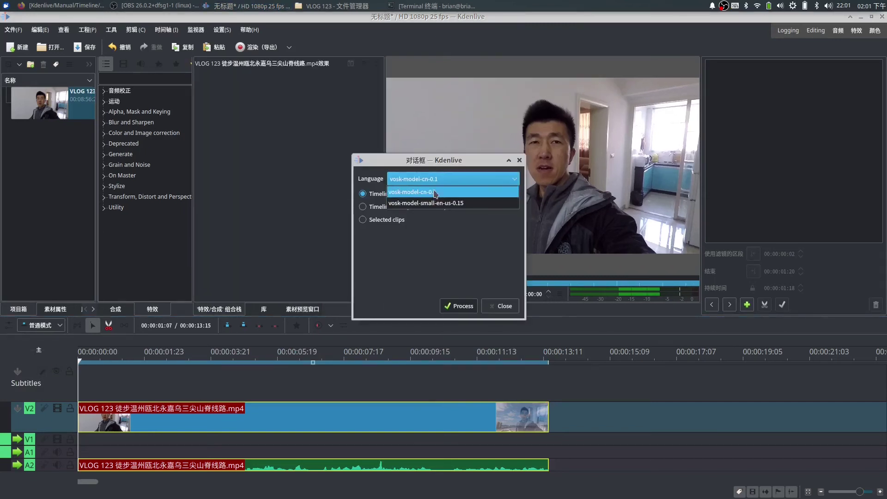
pyautogui.click(393, 196)
pyautogui.click(388, 208)
pyautogui.click(378, 221)
pyautogui.click(399, 198)
pyautogui.click(389, 221)
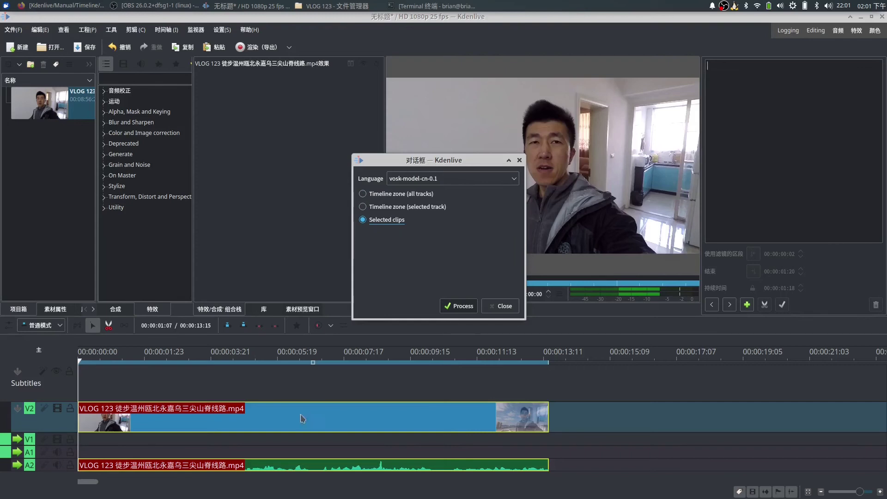
pyautogui.click(395, 198)
# Process the speech recognition, close its dialog, and play the timeline to check the VLOG 123 subtitles.
pyautogui.click(460, 310)
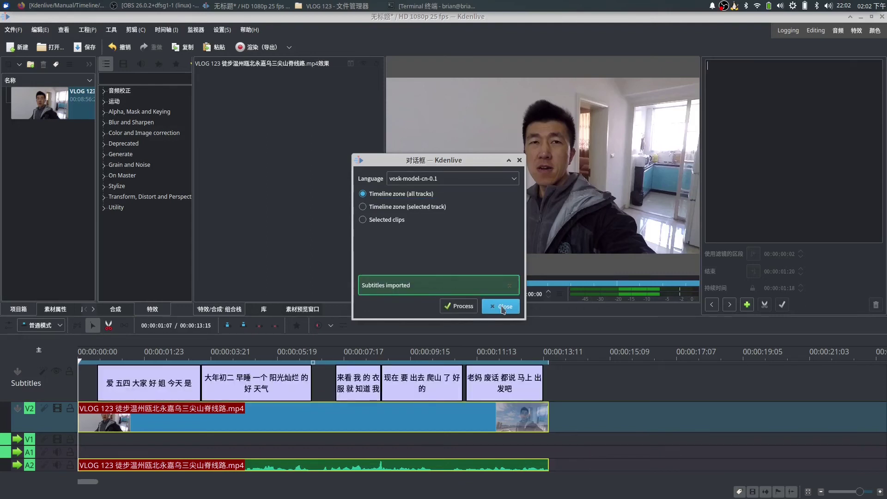
pyautogui.click(503, 306)
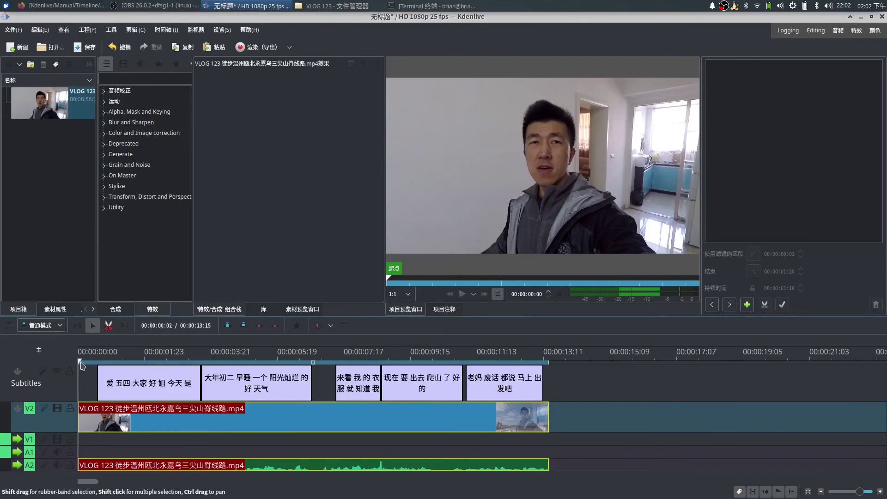
pyautogui.press('space')
pyautogui.press('F11')
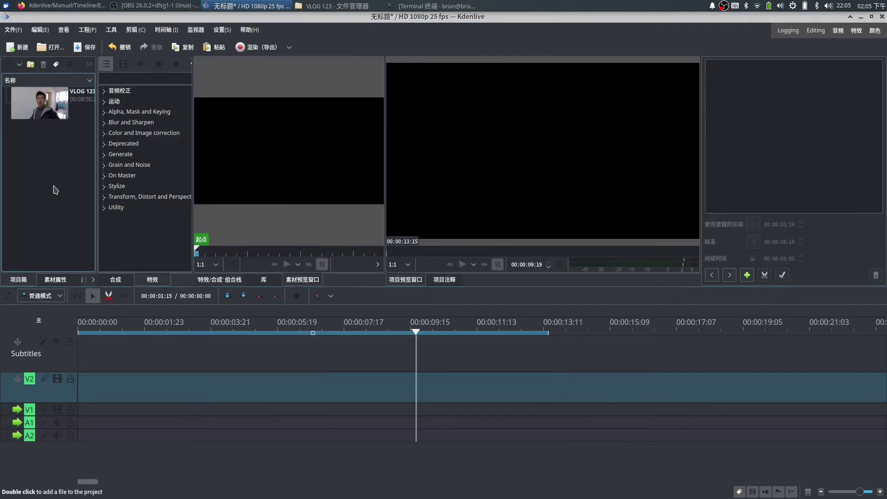
# Load the VLOG 123 clip from the project bin, widen its clip monitor and go to 00:00:06:22.
pyautogui.click(39, 111)
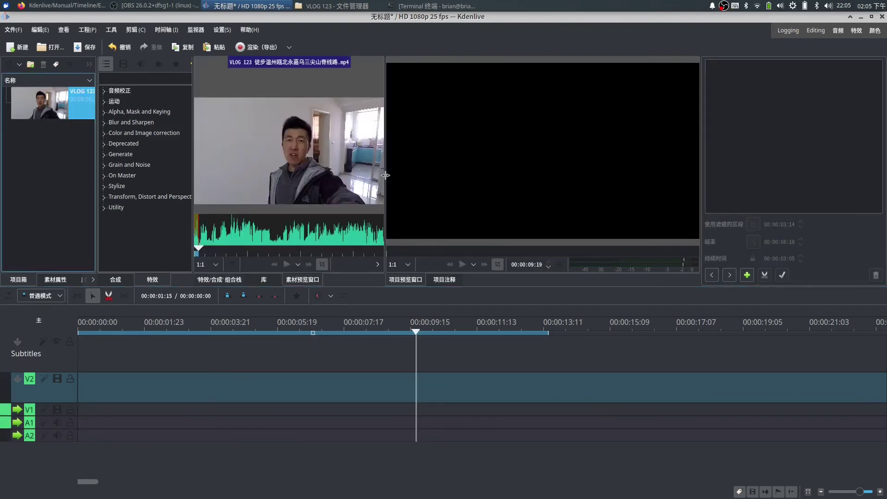
pyautogui.moveTo(385, 178); pyautogui.dragTo(490, 169)
pyautogui.click(197, 253)
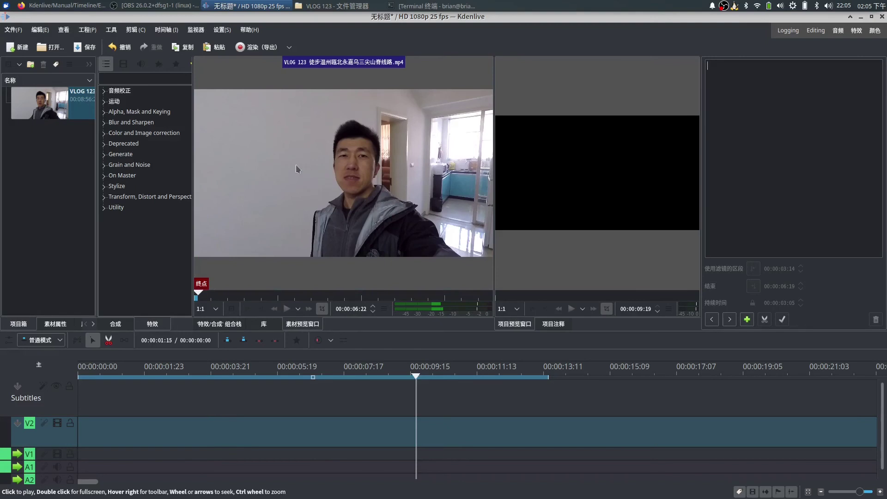
# Show the Text Edit panel and select the VLOG 123 clip in the bin, with recognition limited to the selected zone.
pyautogui.click(62, 31)
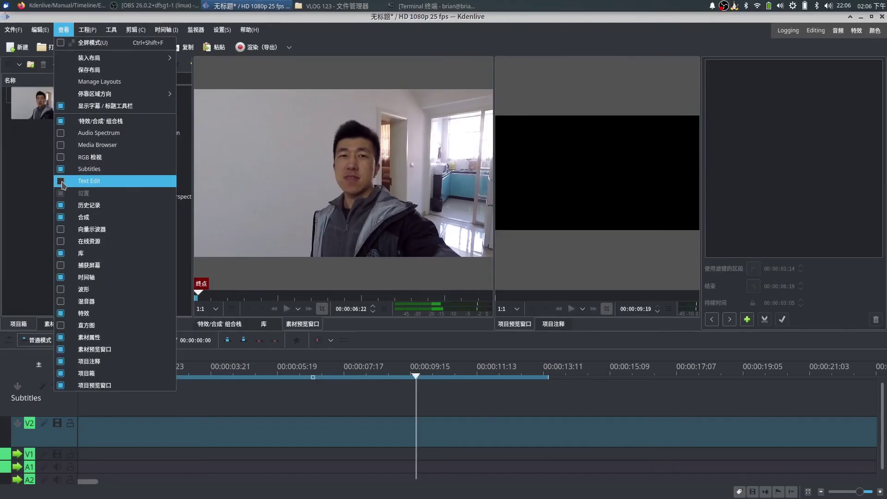
pyautogui.click(61, 182)
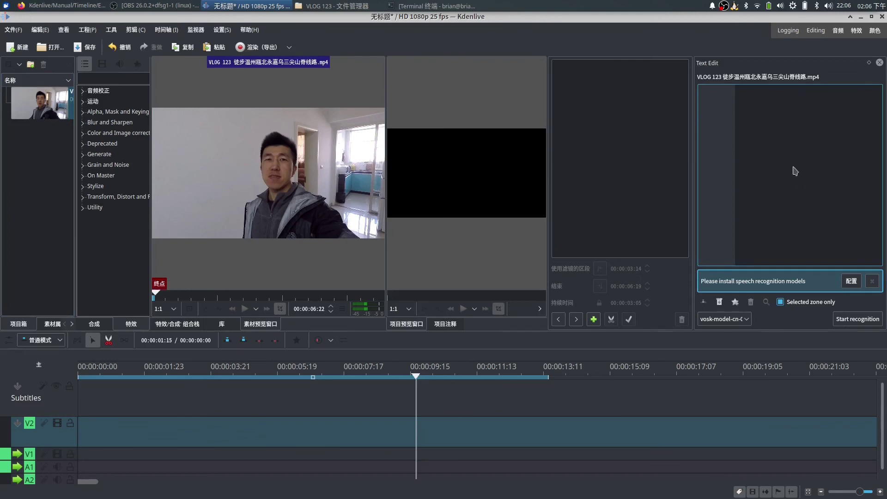
pyautogui.click(44, 112)
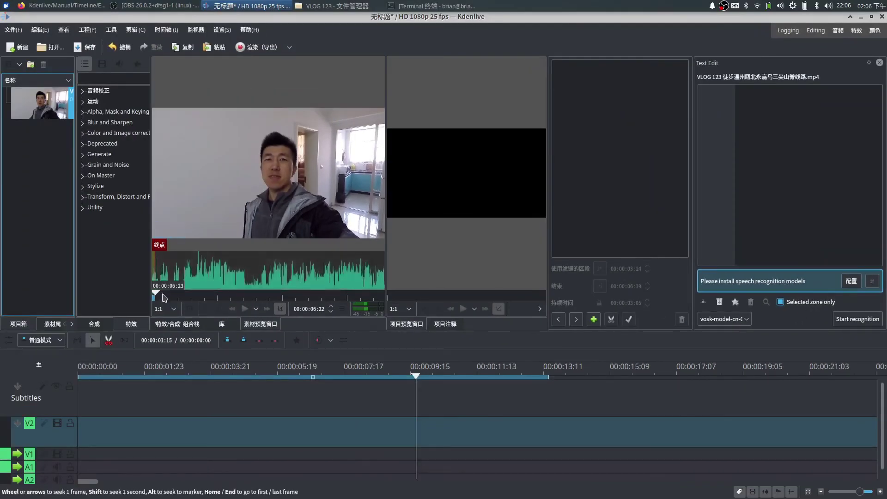
pyautogui.click(792, 307)
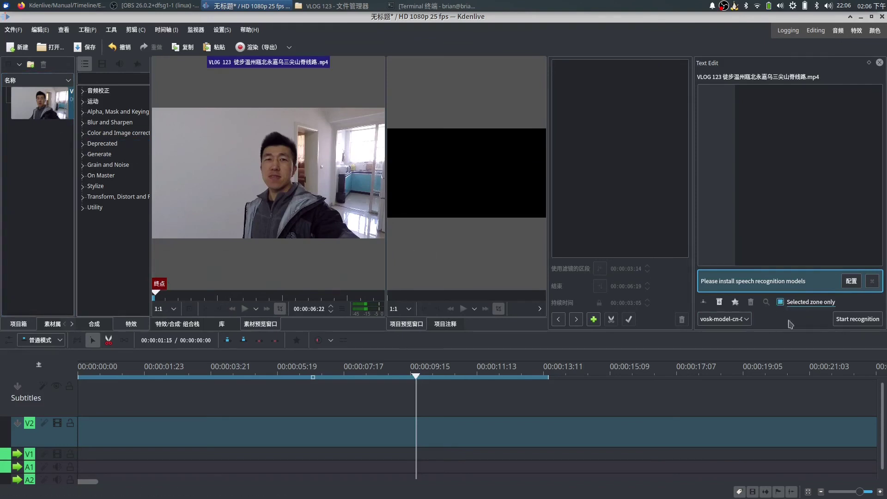
# Choose vosk-model-cn-0.1 as the Text Edit recognition model and start recognition on the clip's selected zone.
pyautogui.click(724, 319)
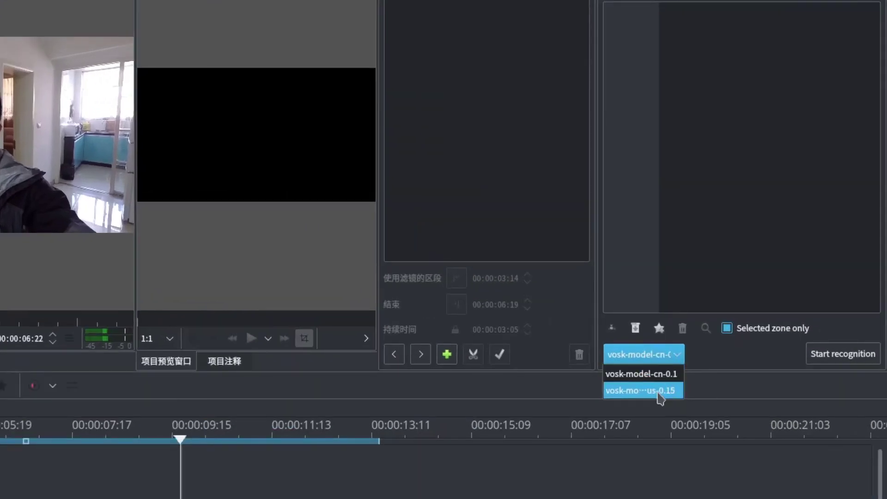
pyautogui.click(659, 392)
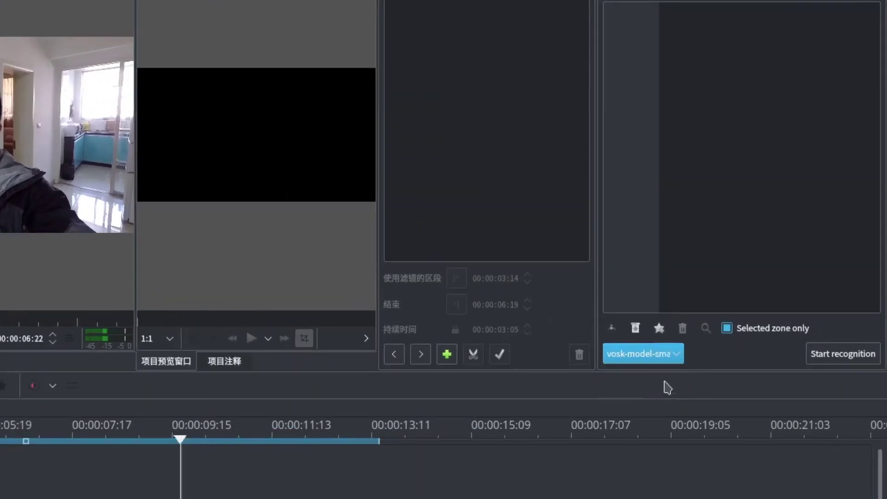
pyautogui.click(668, 356)
pyautogui.click(660, 380)
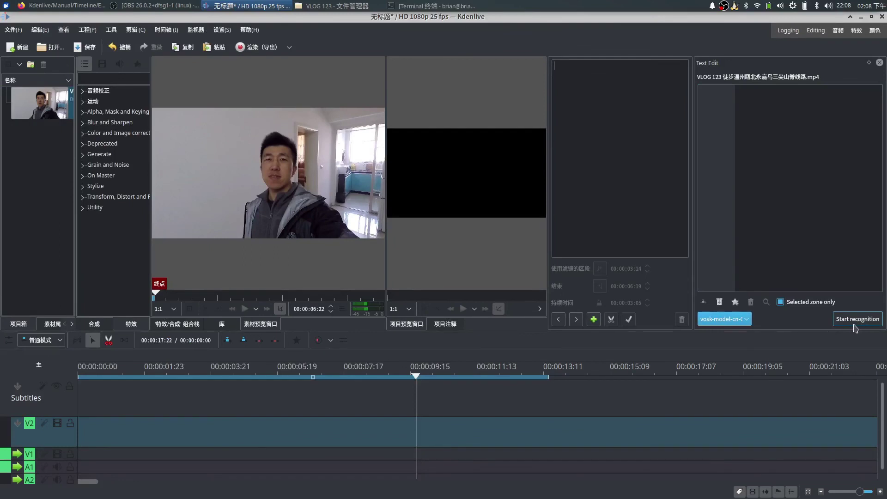
pyautogui.click(863, 321)
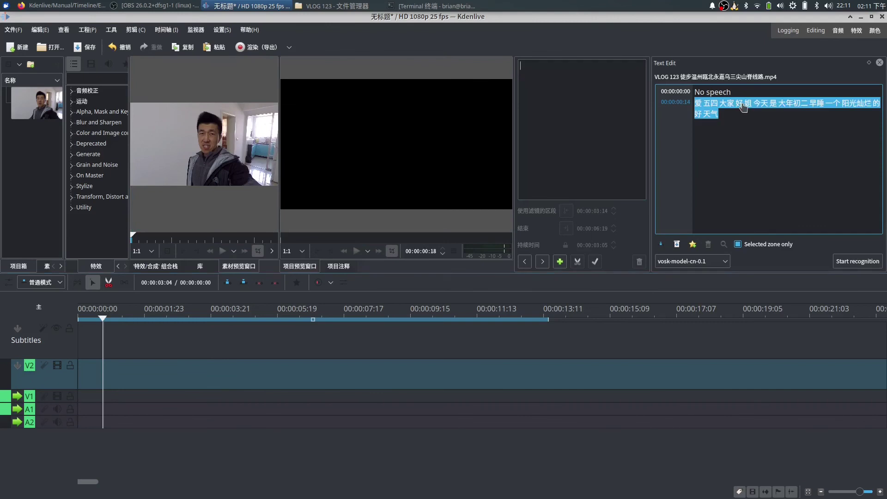
# Examine the recognized sentence by selecting individual words in it, through to 天气.
pyautogui.click(715, 107)
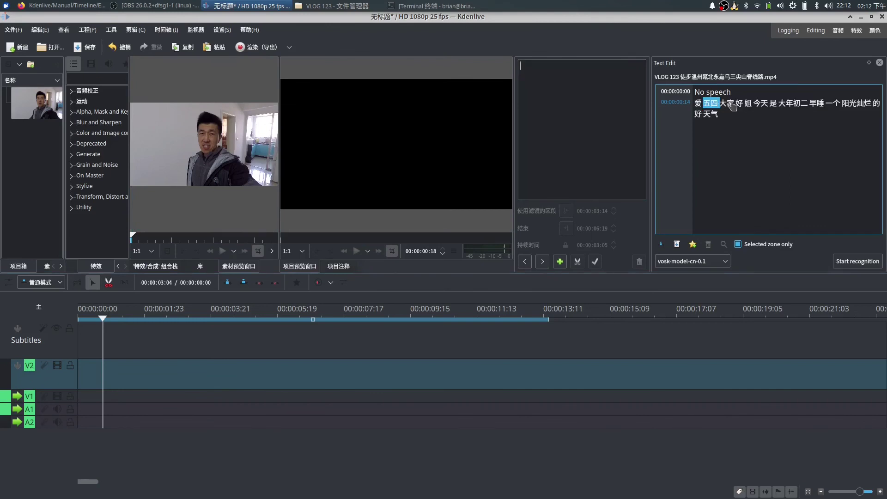
pyautogui.click(752, 103)
pyautogui.moveTo(841, 105); pyautogui.dragTo(857, 110)
pyautogui.doubleClick(706, 116)
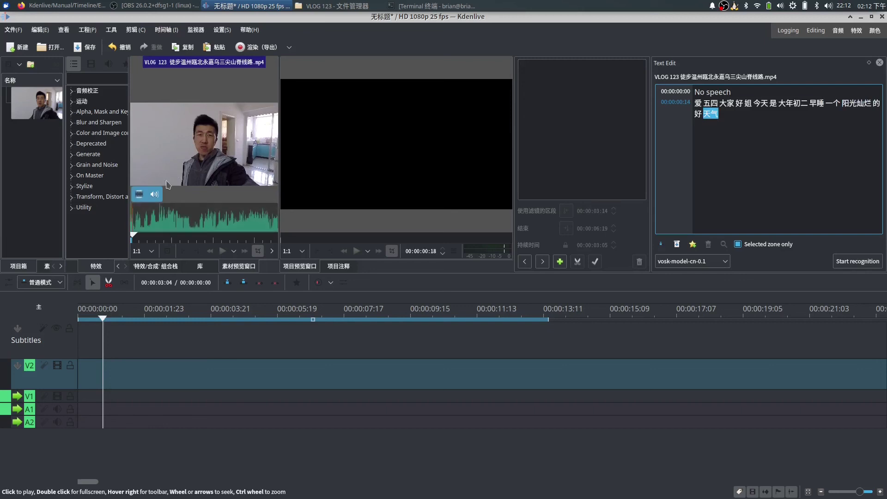
# Insert the recognized speech block at 00:00:00:14 into the timeline and move its clip to the start of track V2.
pyautogui.click(677, 111)
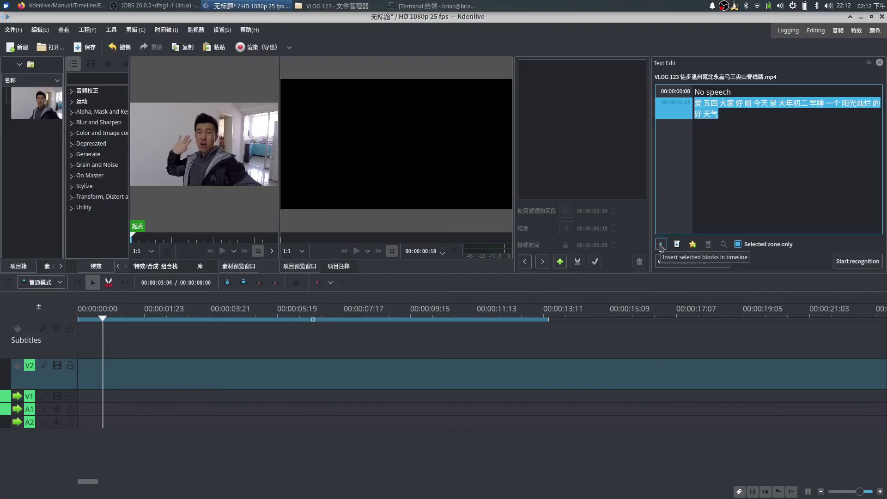
pyautogui.click(547, 241)
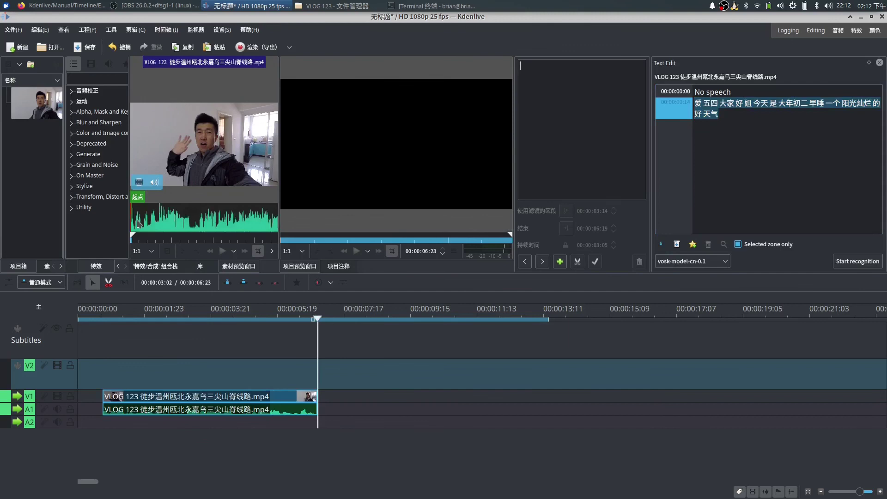
pyautogui.moveTo(215, 396); pyautogui.dragTo(86, 320)
pyautogui.click(80, 318)
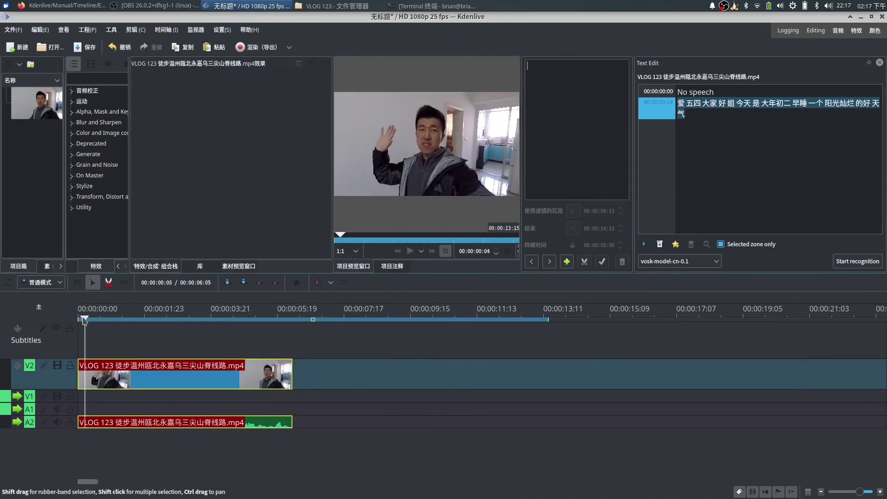
# Select the whole recognized sentence in the Text Edit panel and copy it.
pyautogui.click(681, 107)
pyautogui.tripleClick(682, 109)
pyautogui.rightClick(688, 103)
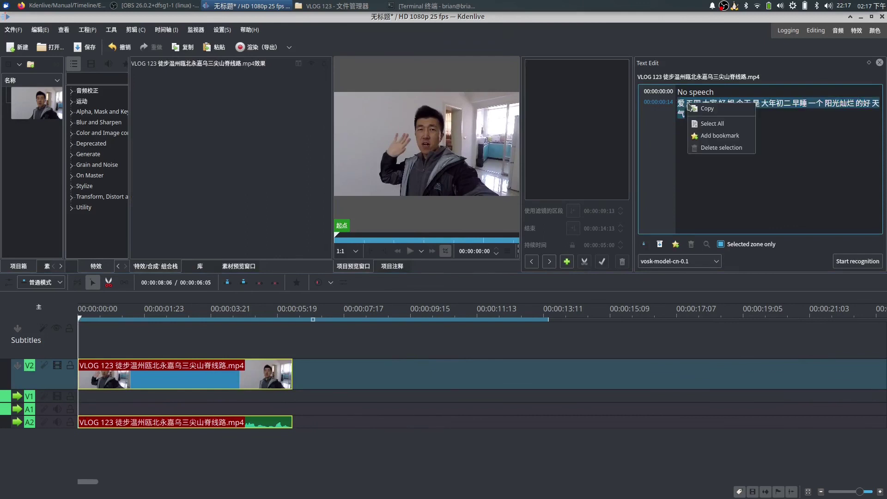
pyautogui.click(721, 113)
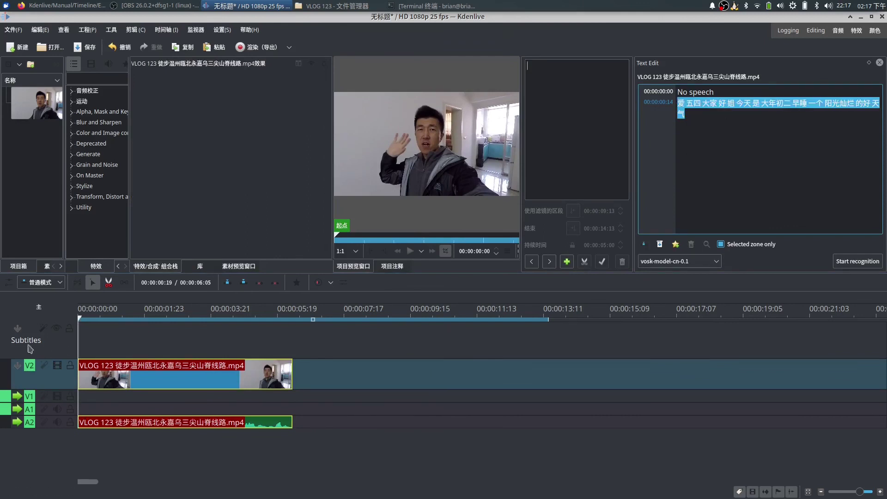
# Add a subtitle at 00:00:00:06 on the Subtitles track, paste the copied sentence as its text, and preview it over the clip.
pyautogui.doubleClick(87, 339)
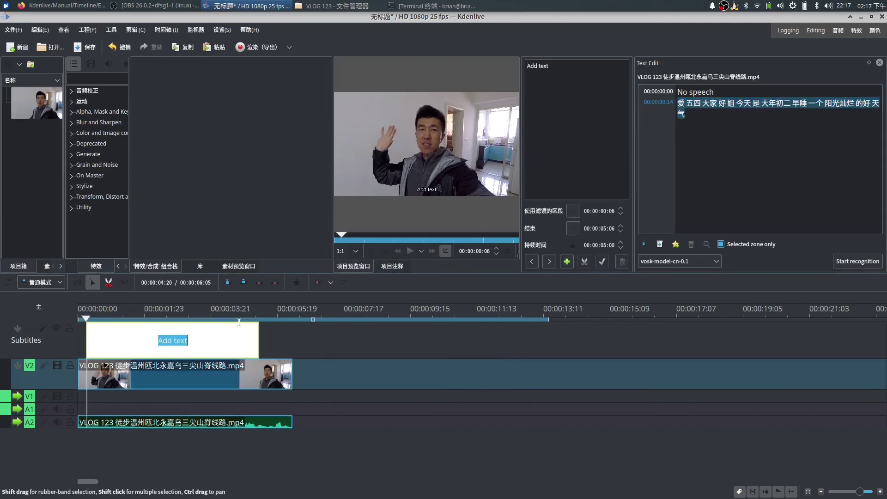
pyautogui.hotkey('ctrl', 'v')
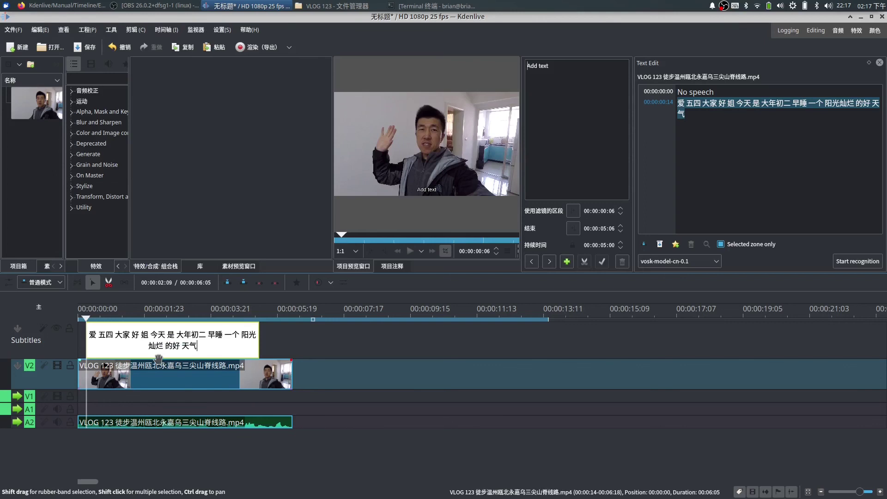
pyautogui.press('Return')
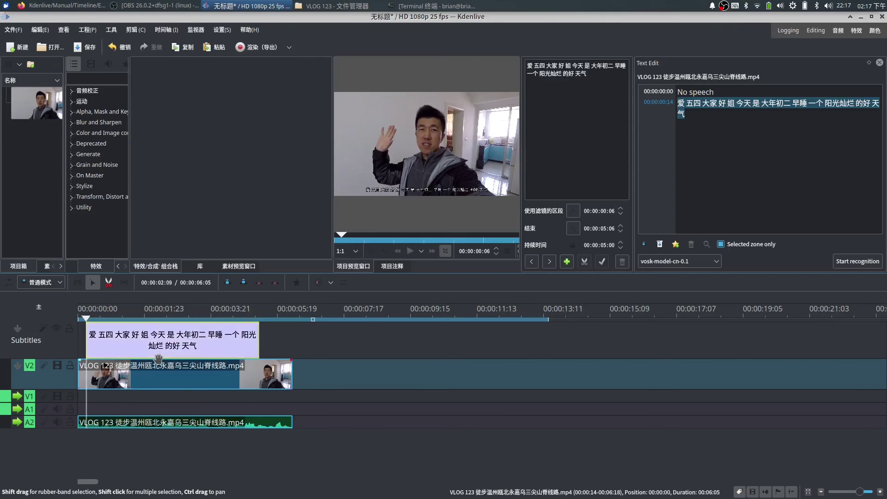
pyautogui.click(180, 311)
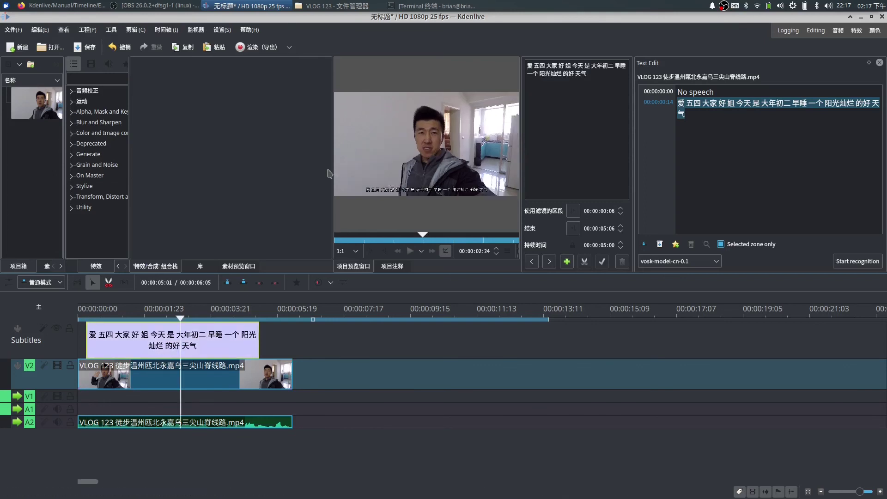
pyautogui.click(590, 132)
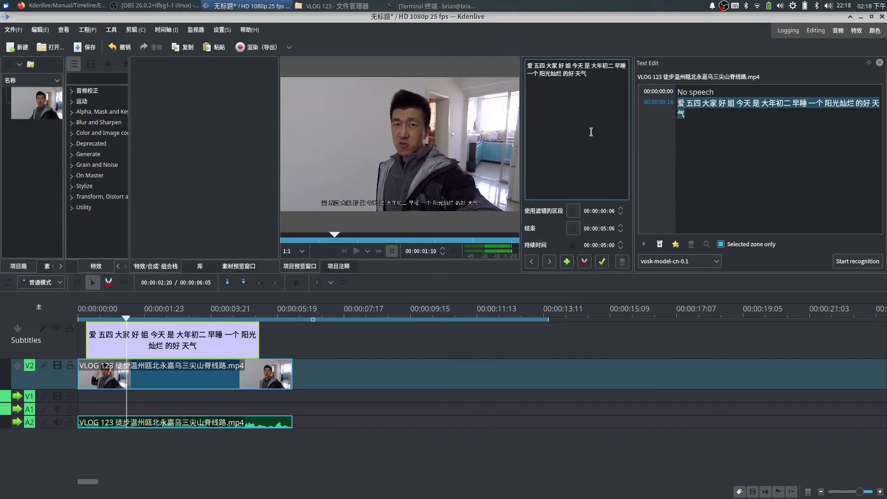
# Switch to Firefox and read the Kdenlive manual's introduction to creating clips by speech recognition.
pyautogui.hotkey('alt', 'Tab')
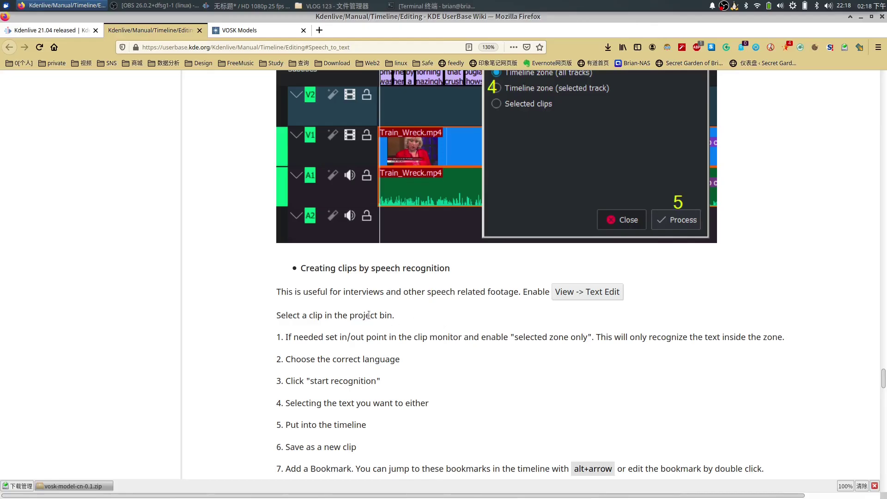
pyautogui.moveTo(276, 292); pyautogui.dragTo(504, 287)
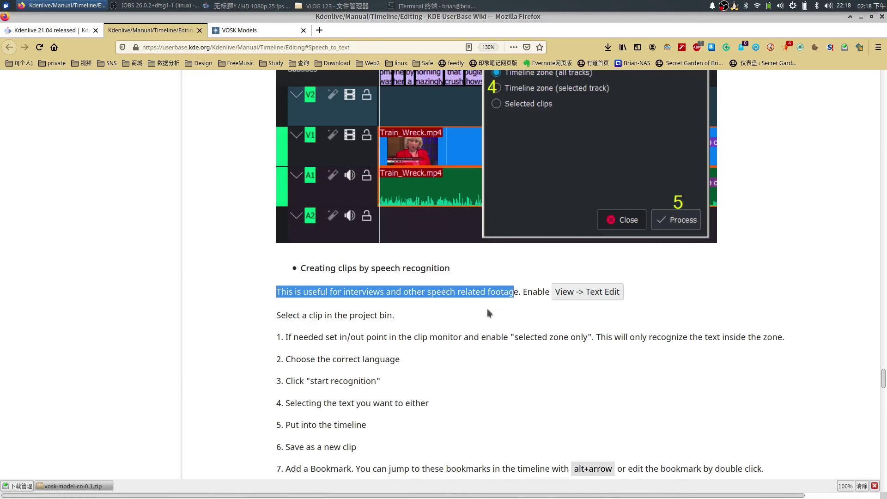
pyautogui.click(456, 319)
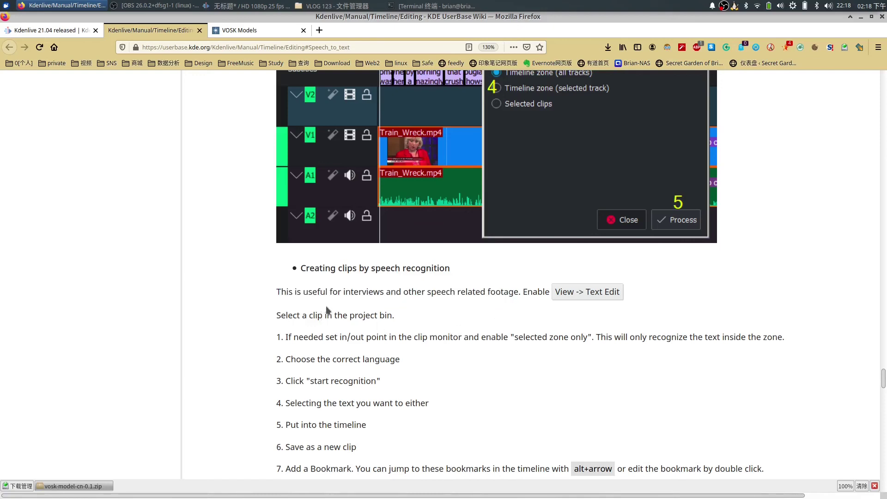
pyautogui.moveTo(337, 292); pyautogui.dragTo(487, 292)
pyautogui.click(447, 295)
pyautogui.click(481, 314)
# Switch back to Kdenlive and preview the pasted subtitle at 00:00:03:09.
pyautogui.hotkey('alt', 'Tab')
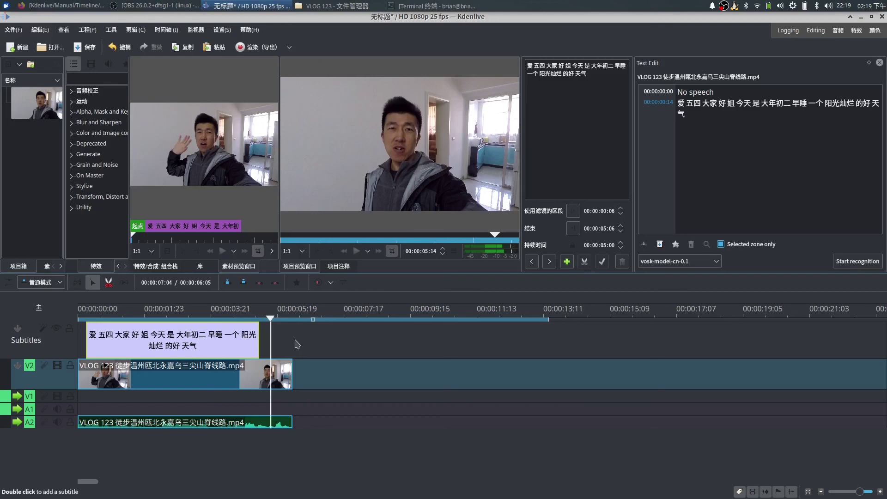
pyautogui.click(195, 317)
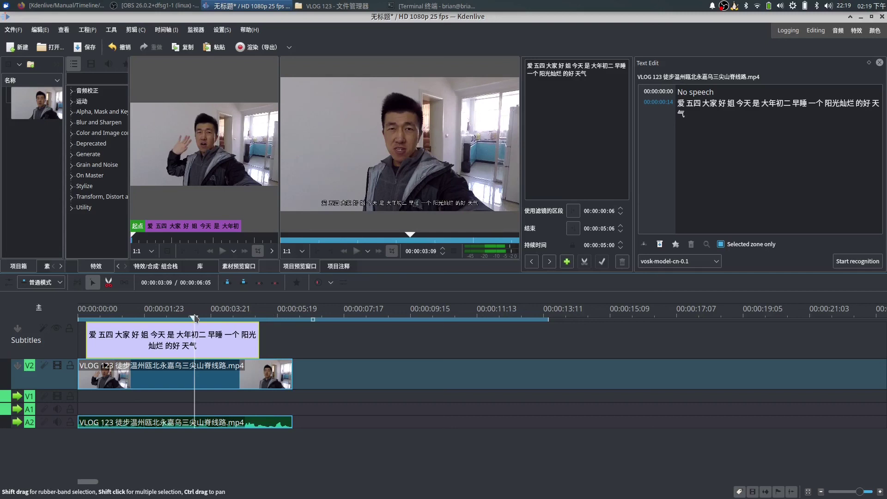